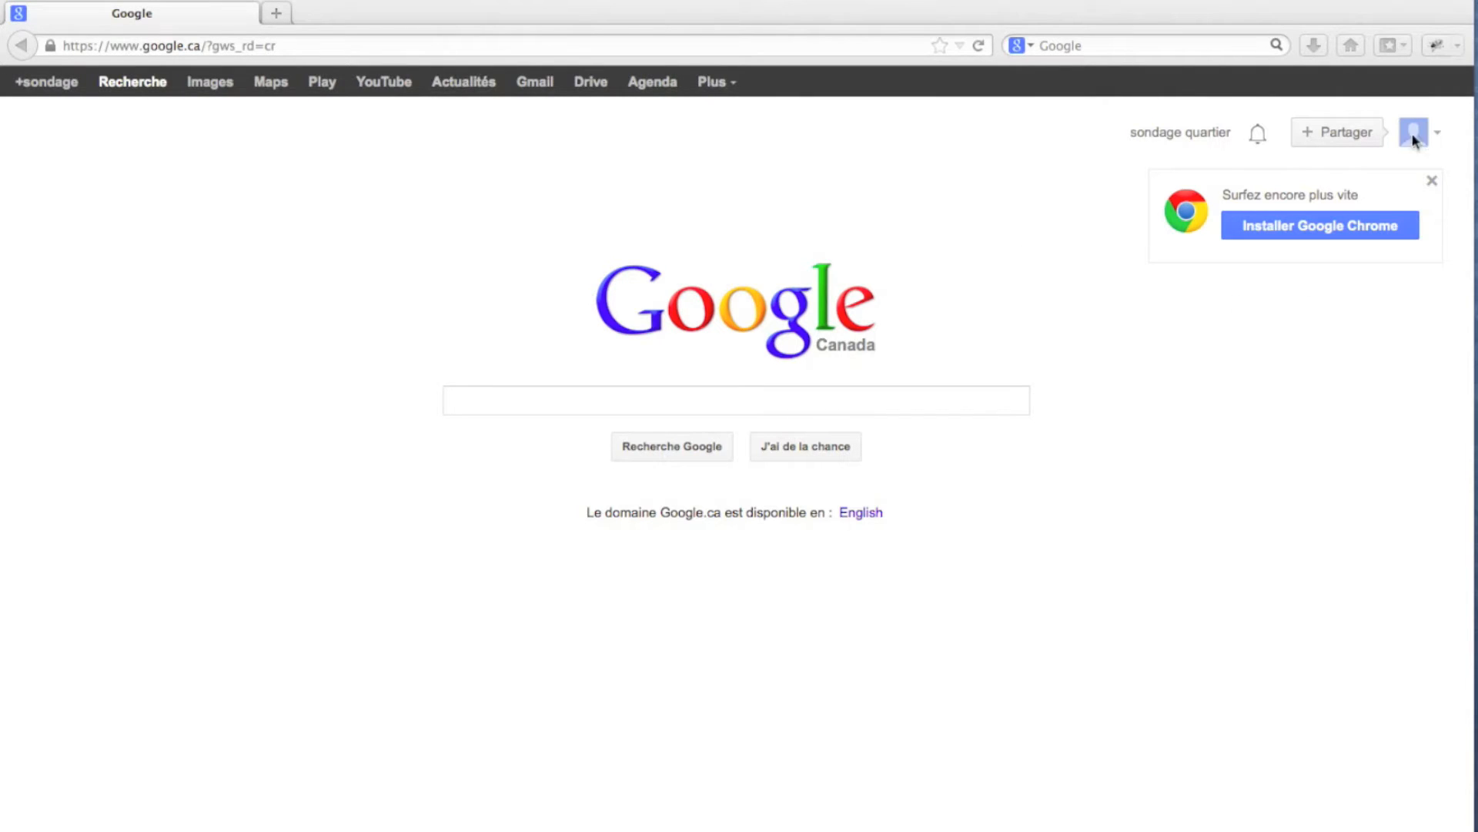
Switch to LibreOffice Calc to view the postal code column in cp-orga.ods, and return to the browser
click(1348, 40)
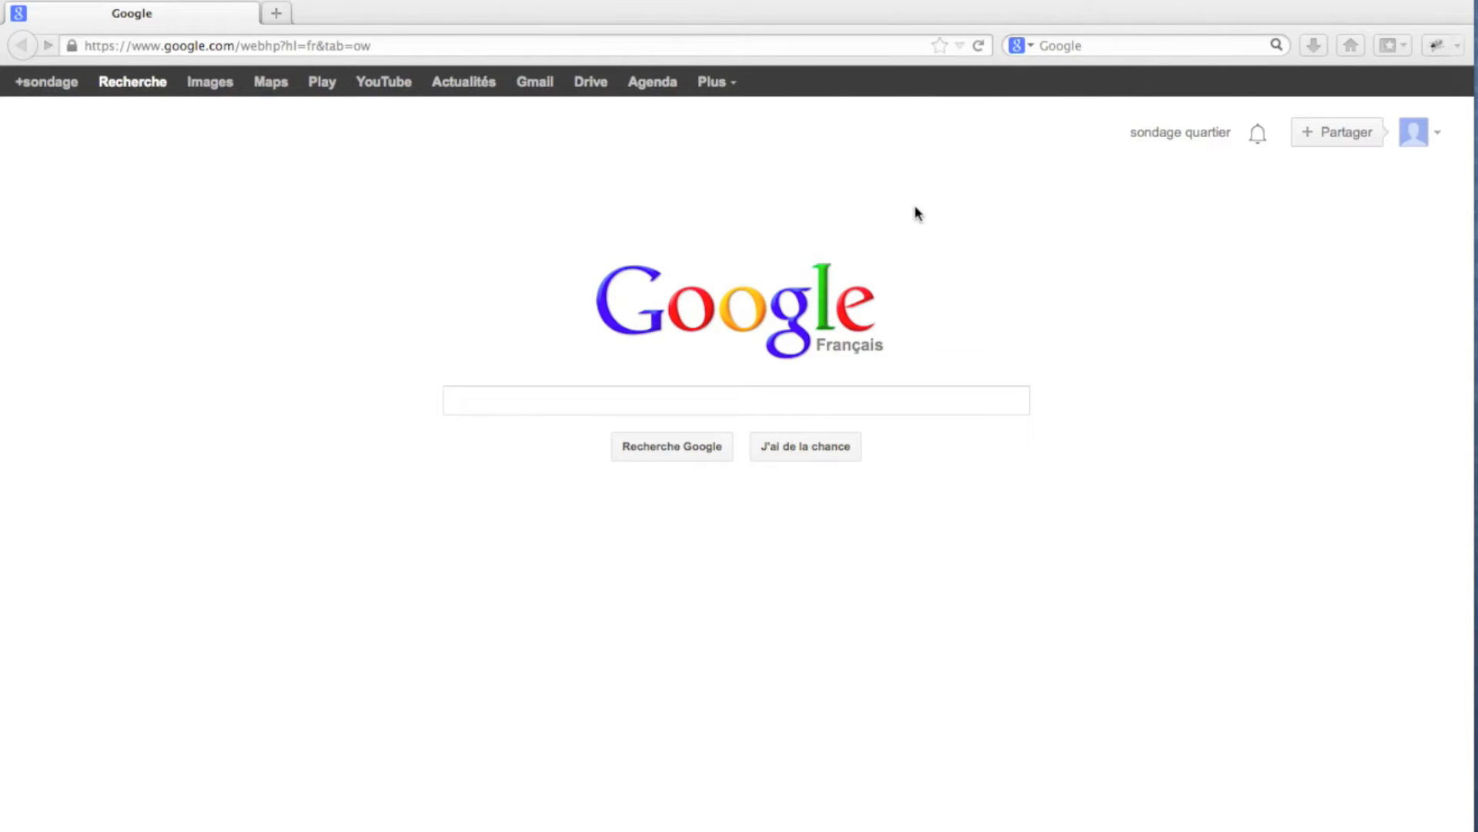
key(super+Tab)
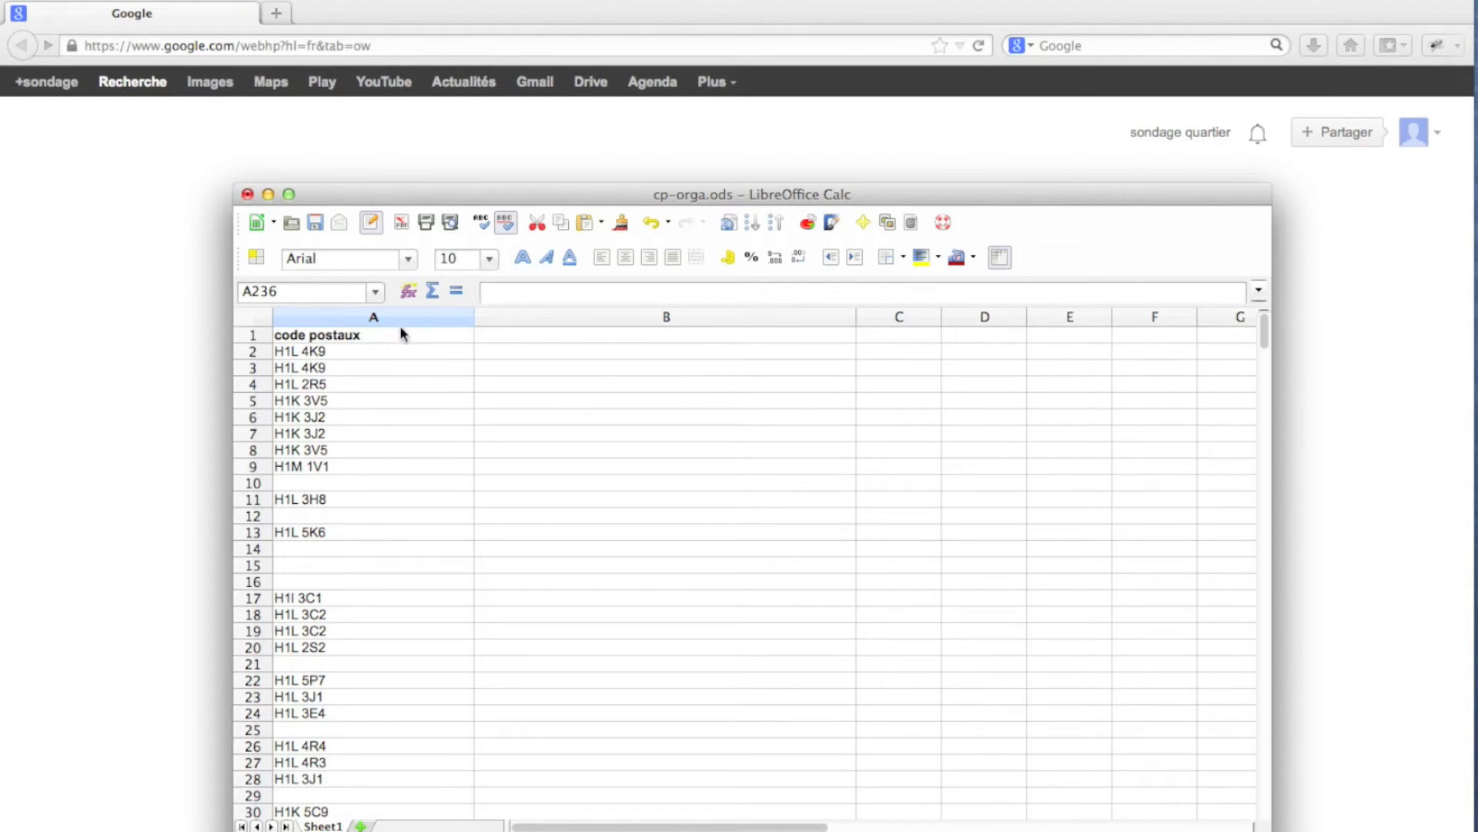
click(422, 139)
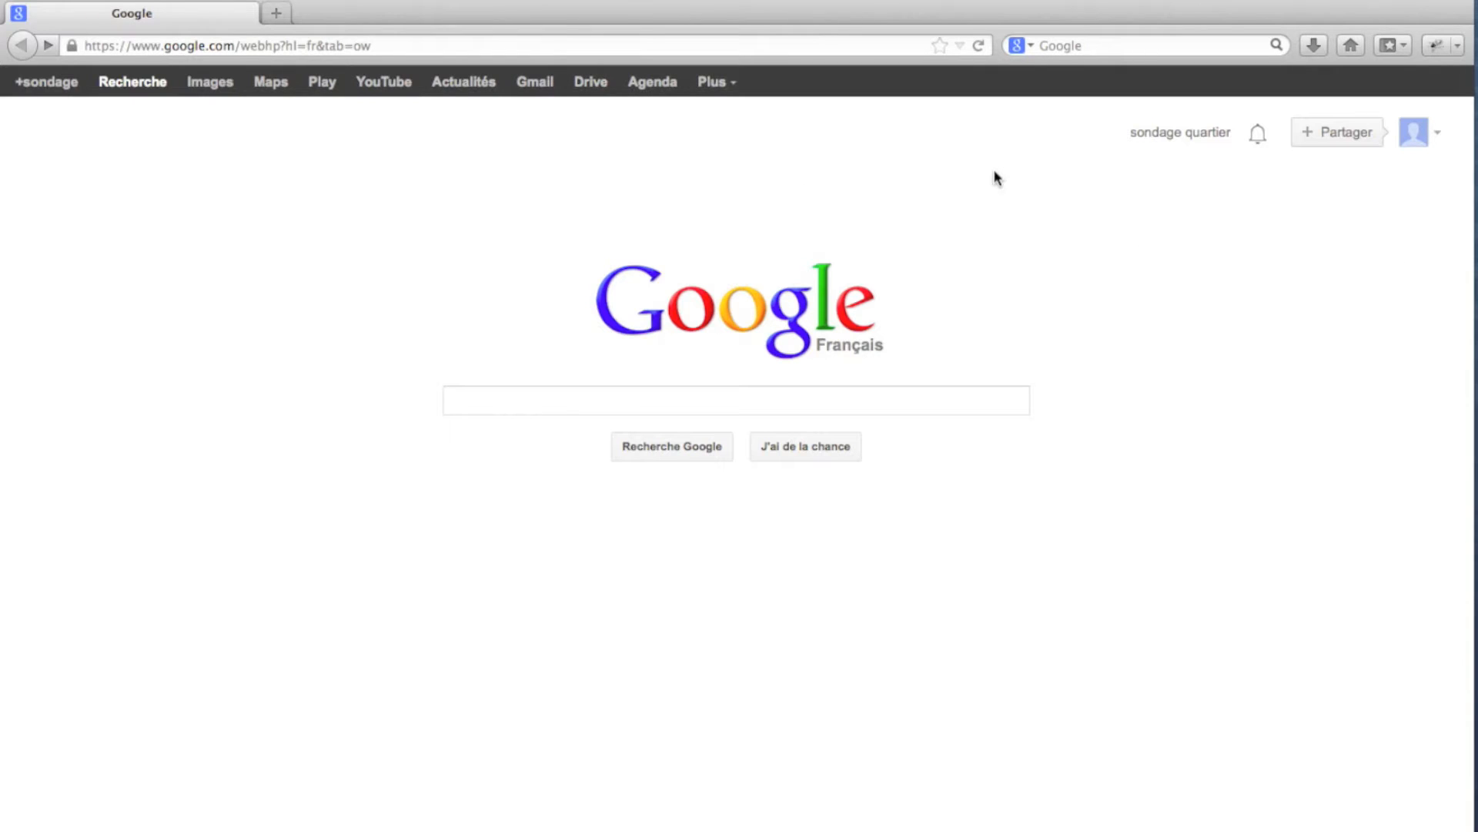
Open the tuto folder in Google Drive
click(591, 90)
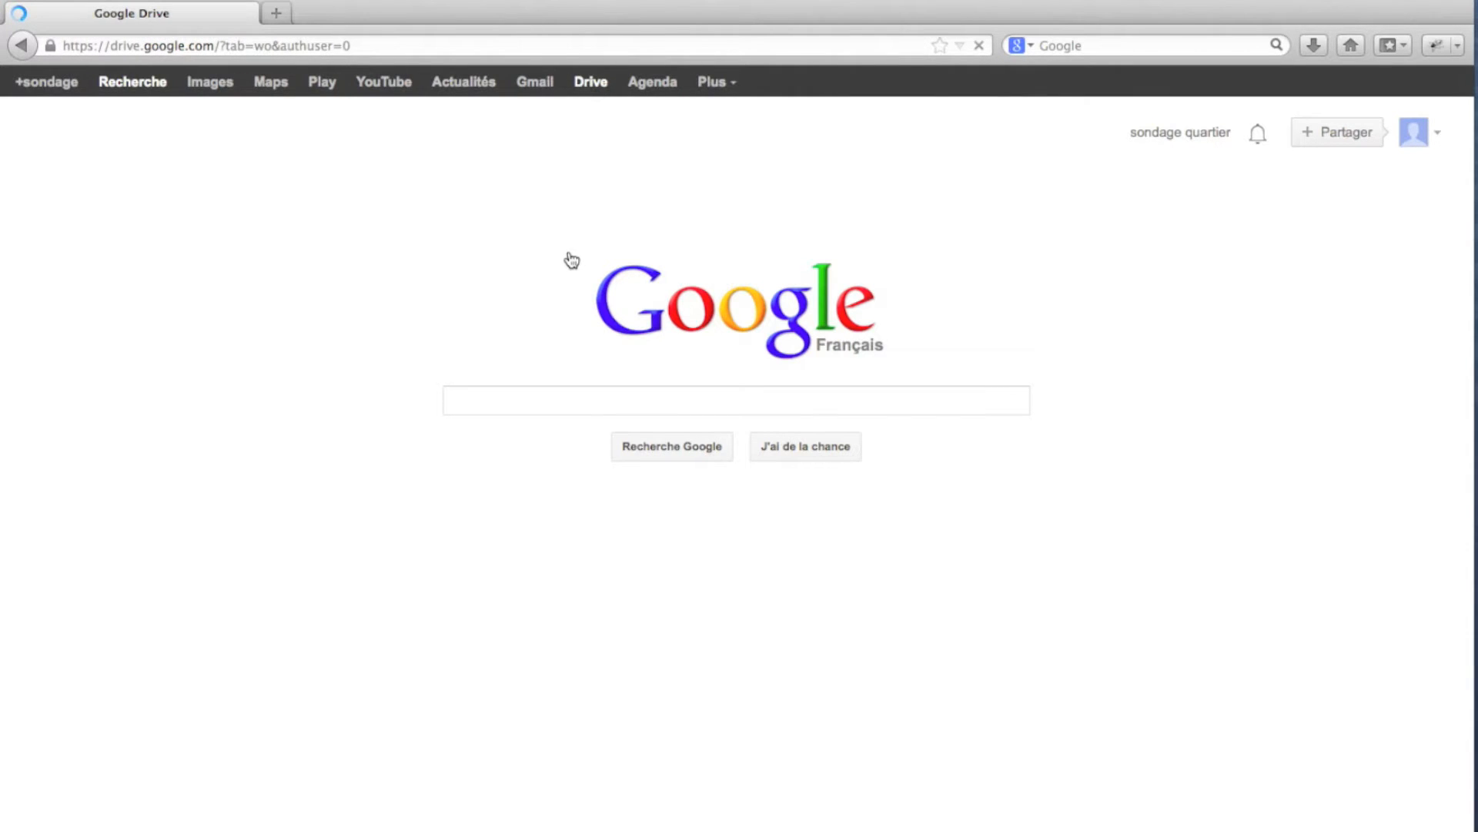
click(330, 360)
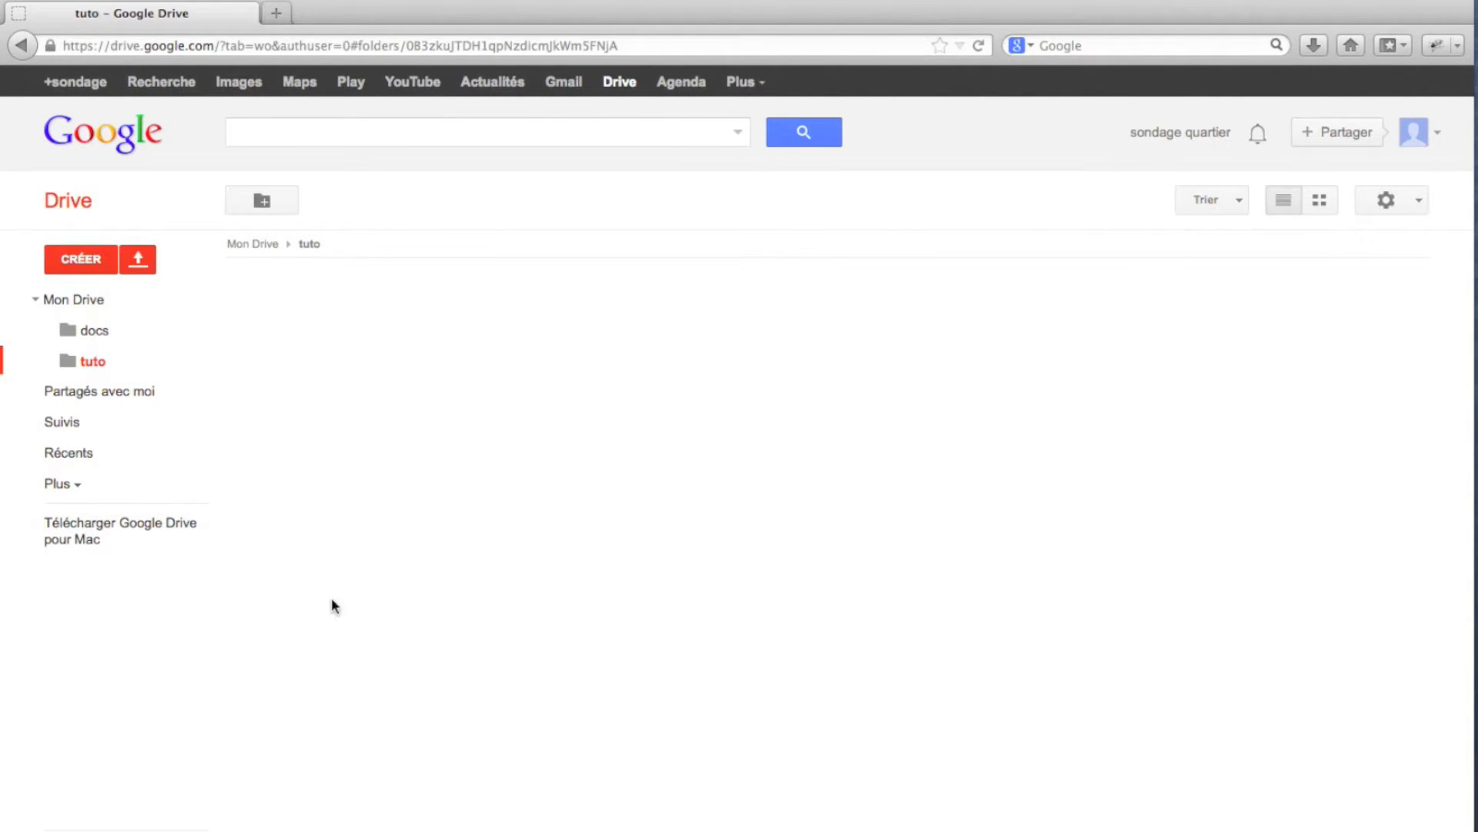
Search the apps that can be connected to Drive for "tables de fusion" and close the catalogue
click(84, 261)
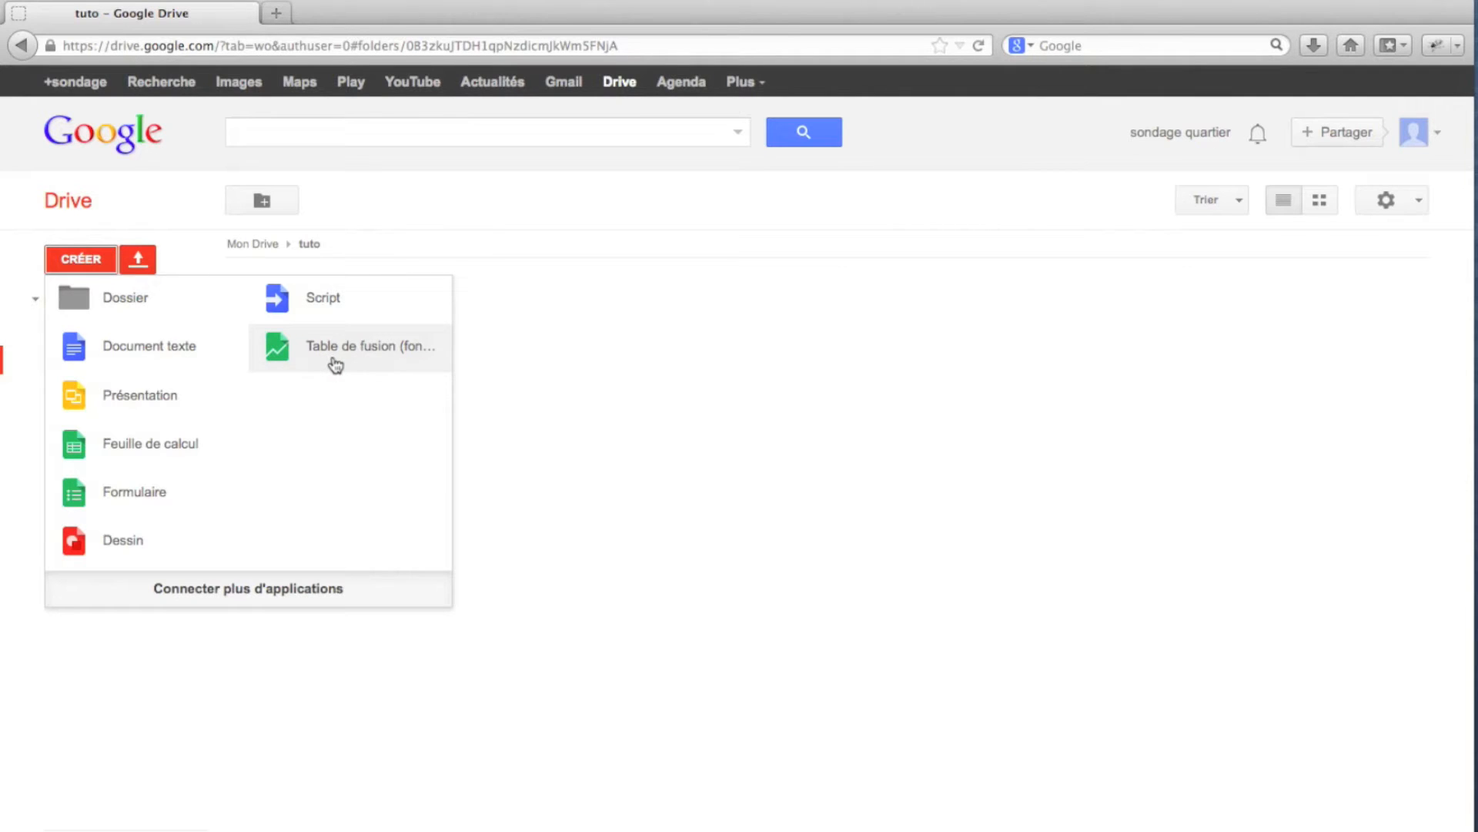
click(257, 596)
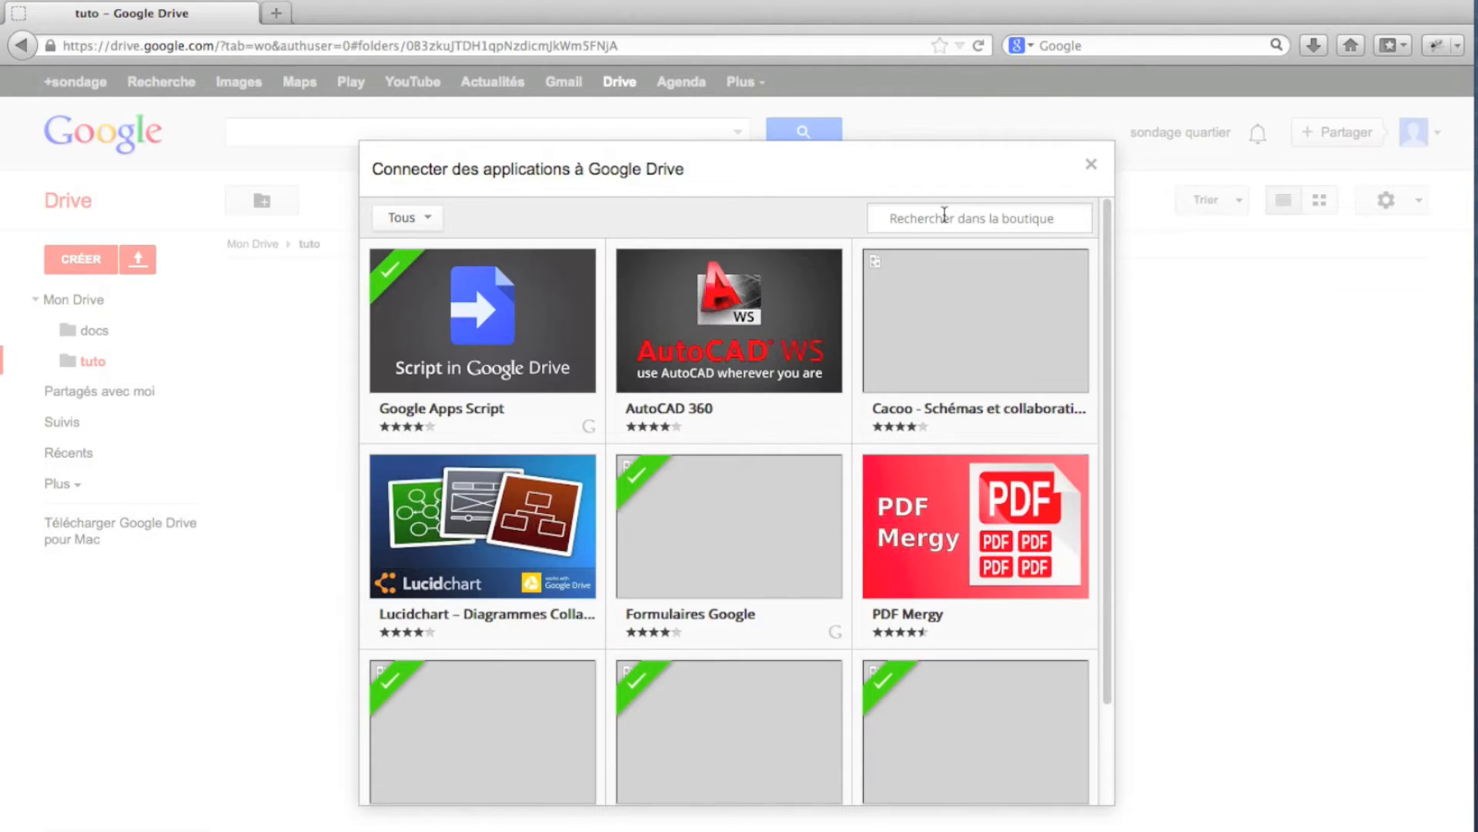
click(944, 215)
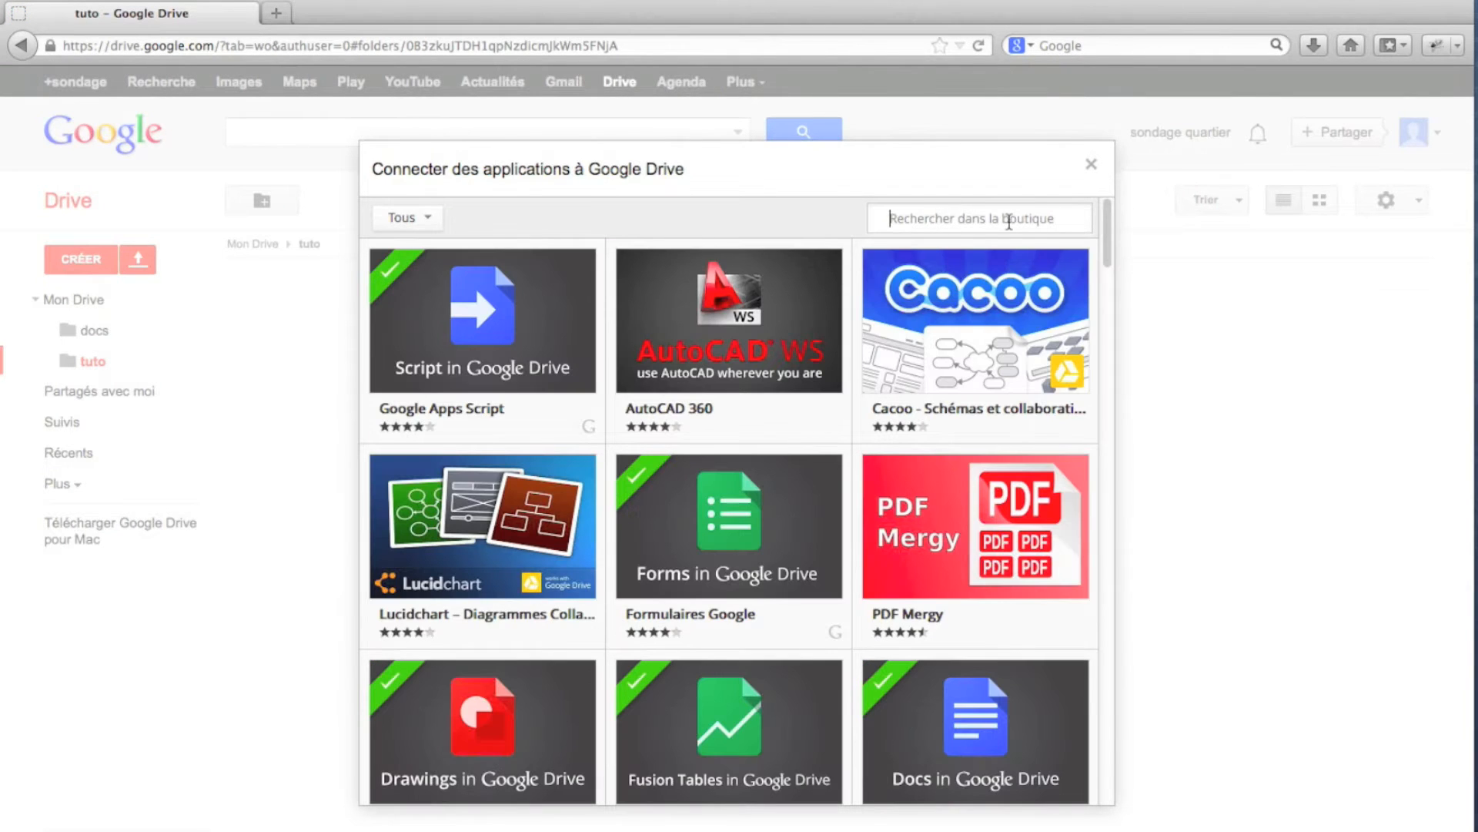
text(tables de fusion)
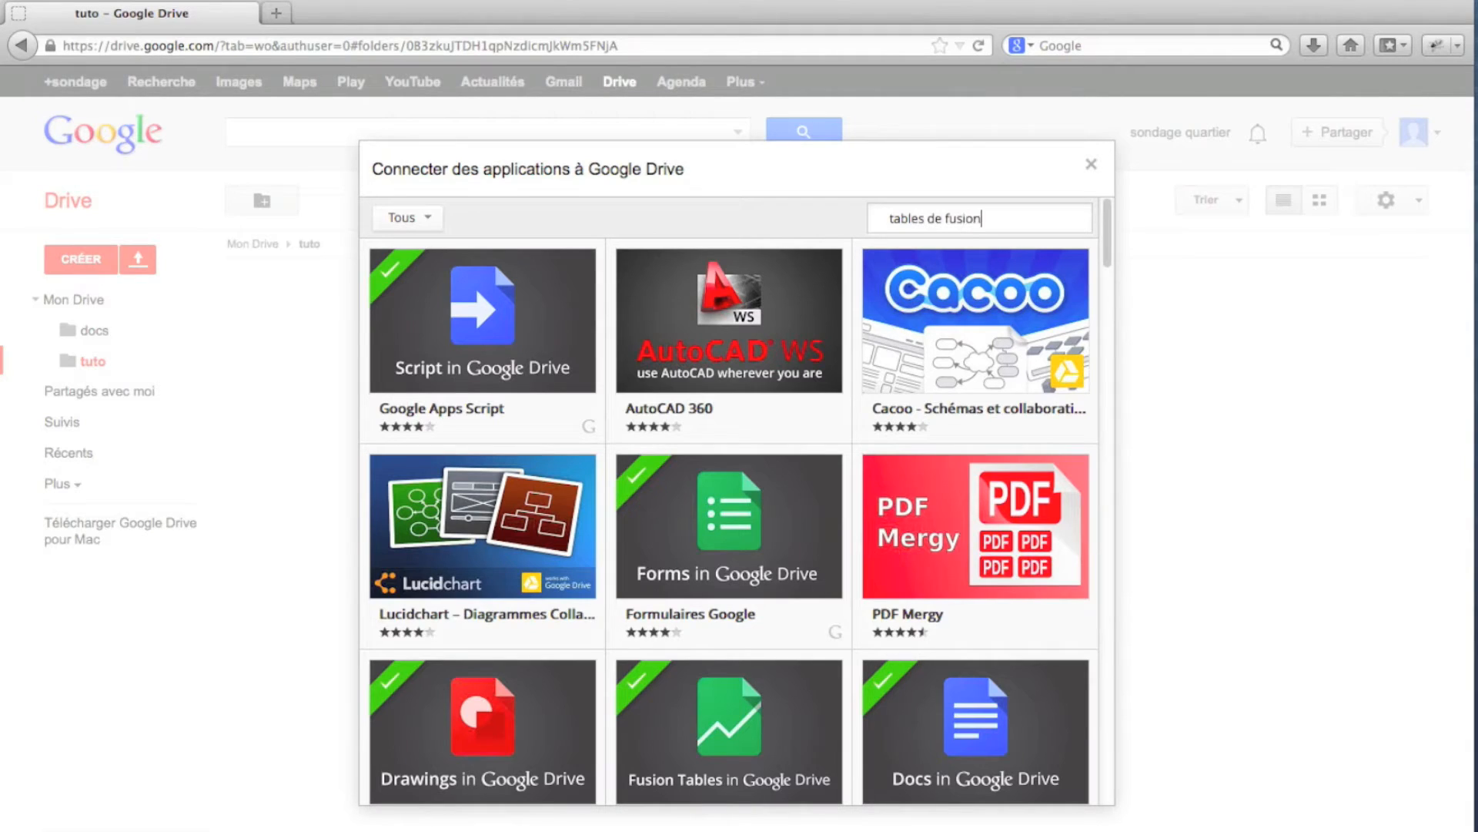
key(Return)
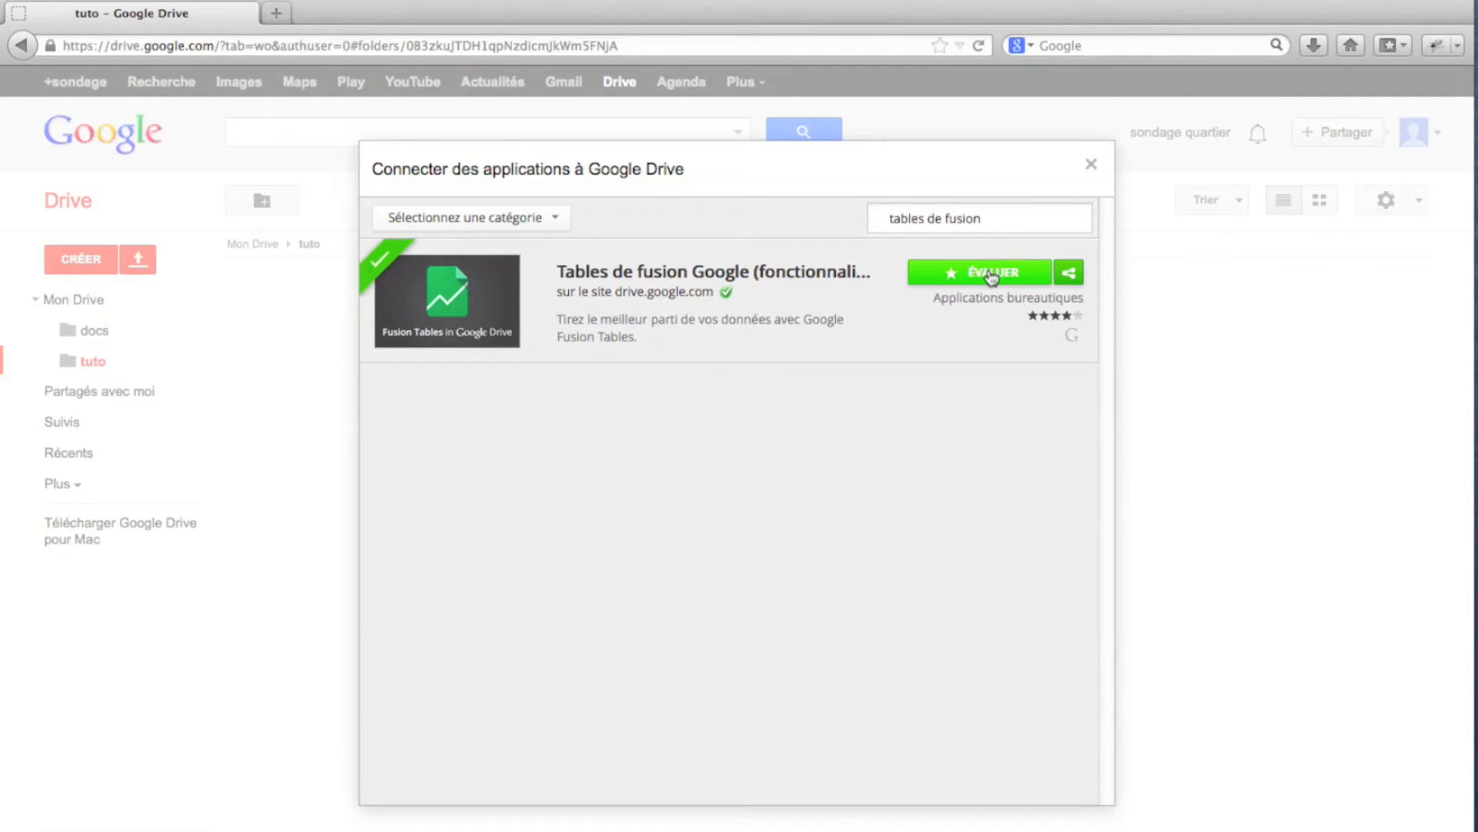
click(1091, 164)
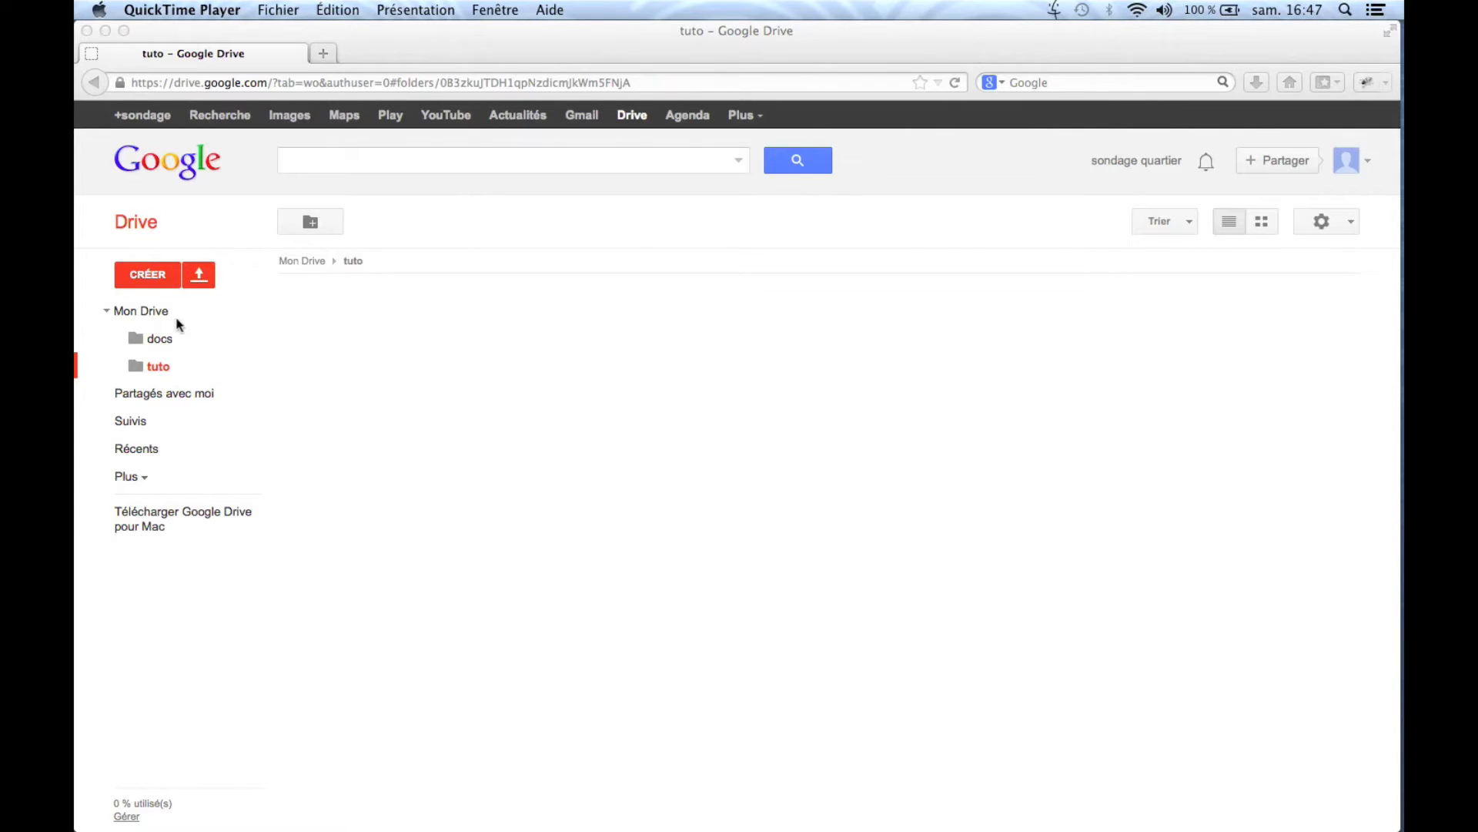
Create a new fusion table in the tuto folder
click(169, 273)
click(134, 277)
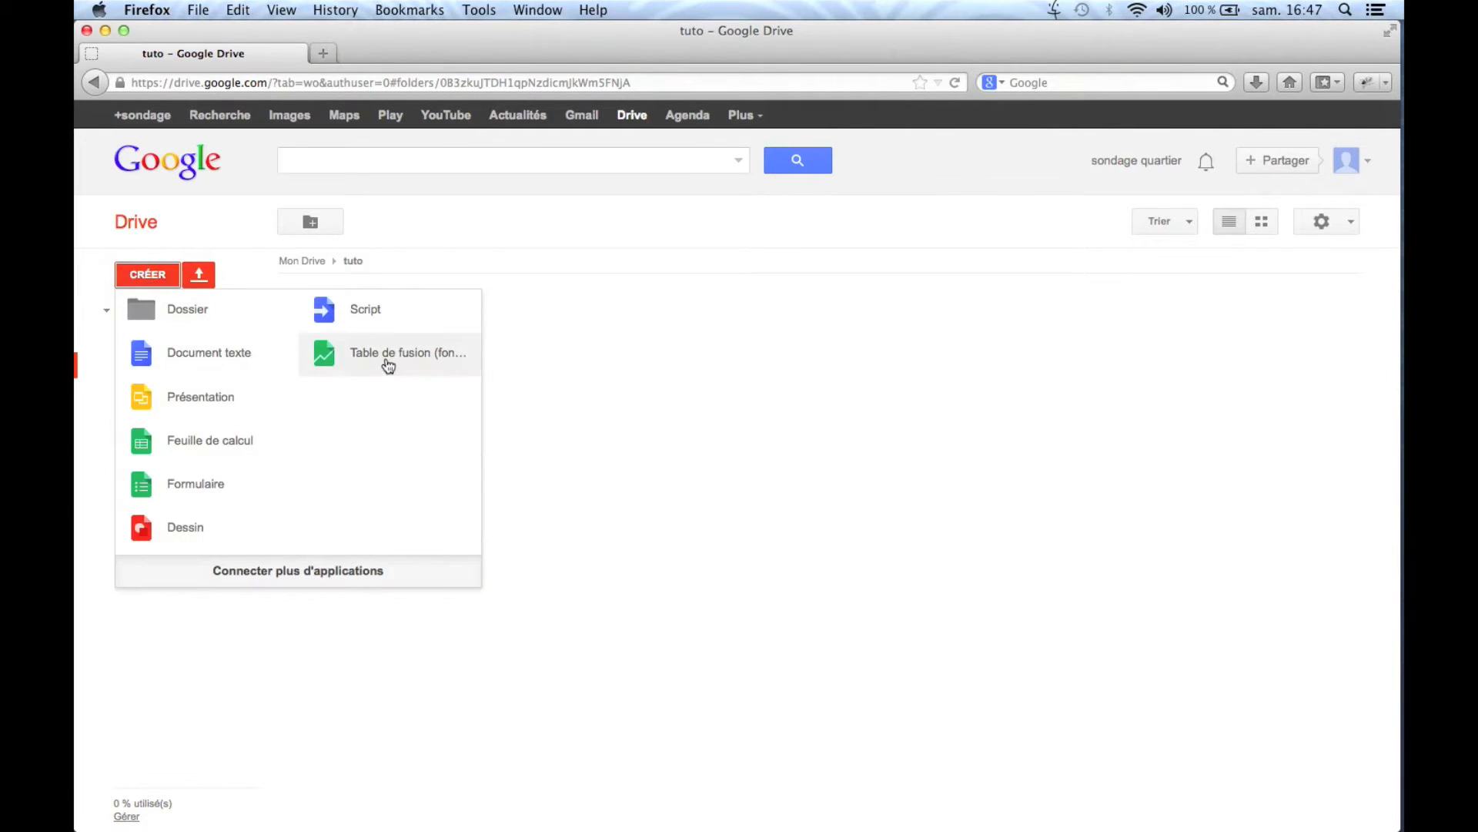
click(388, 362)
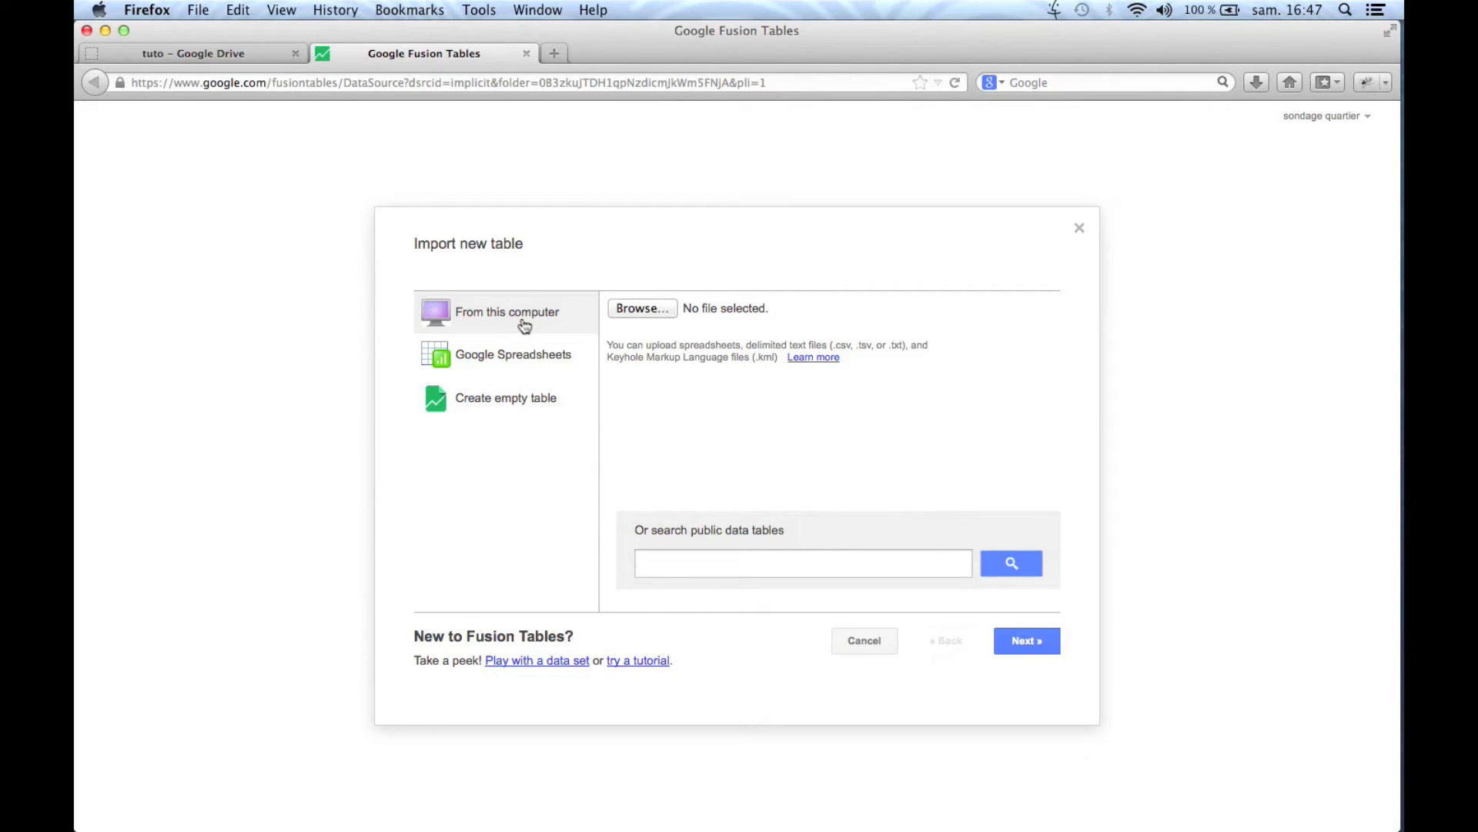
Select cp-orga.ods from the computer's Desktop as the table to import and load its data
click(494, 317)
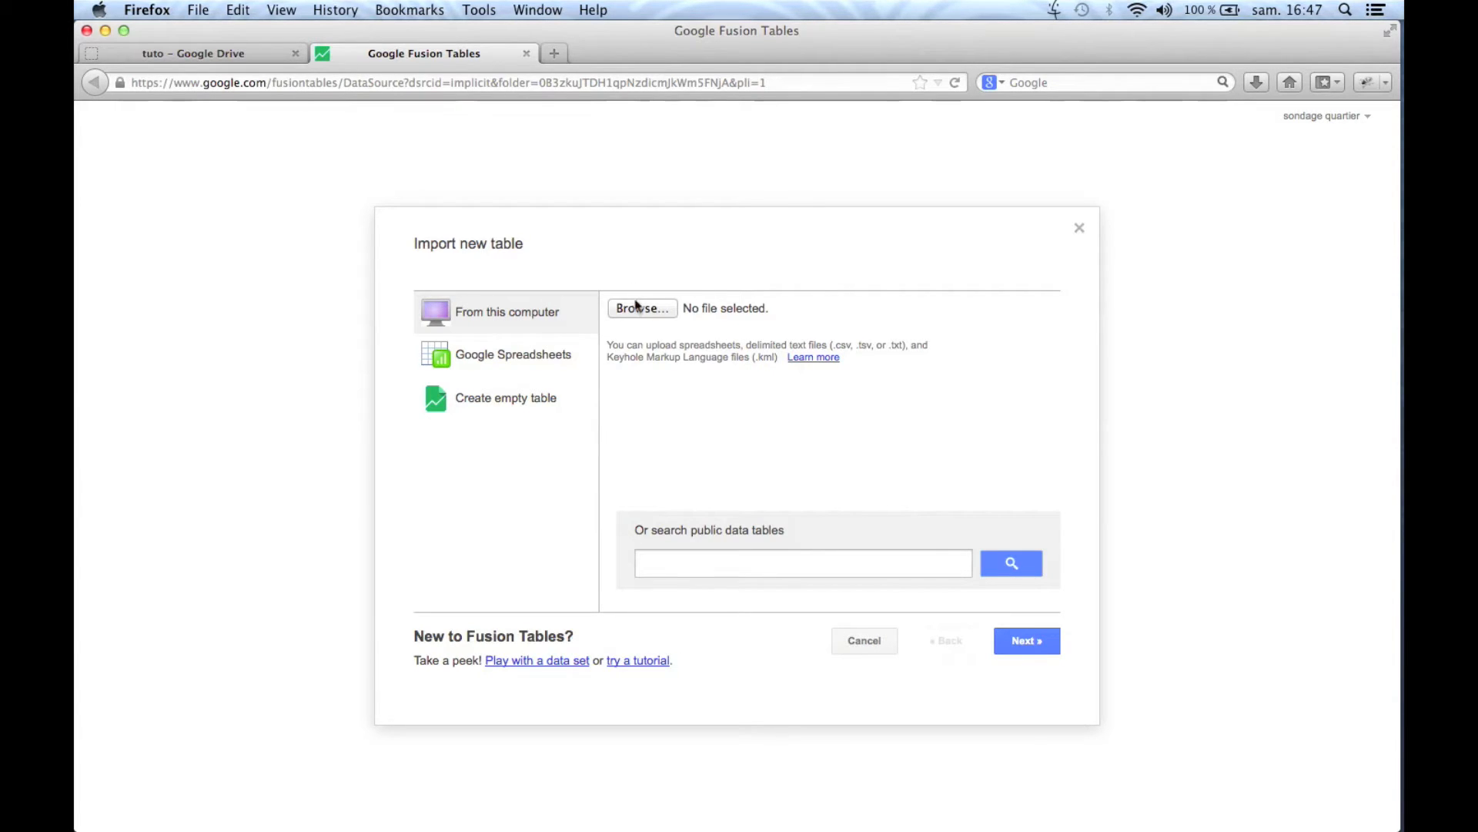
click(664, 312)
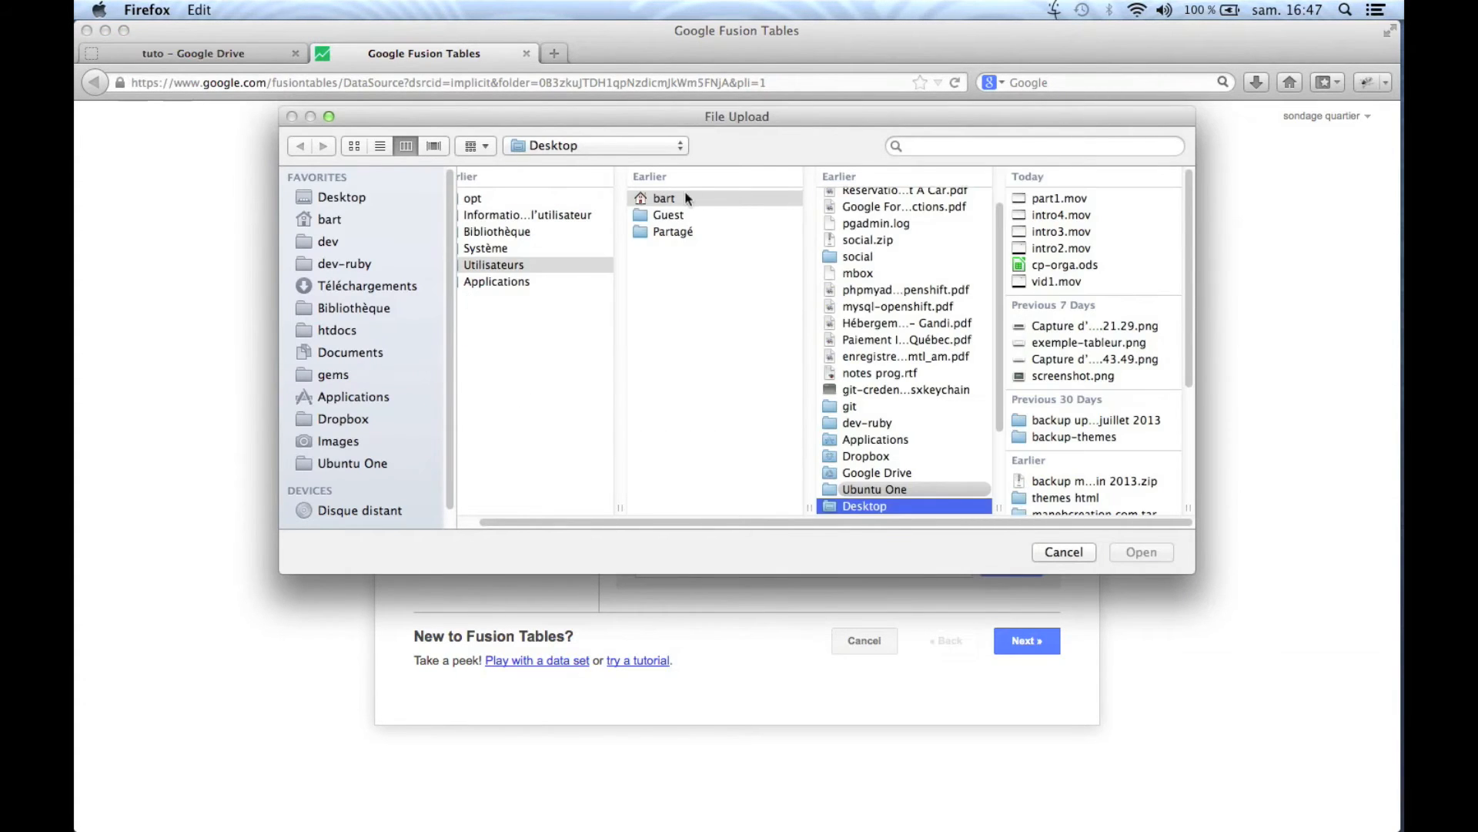
click(684, 199)
click(363, 195)
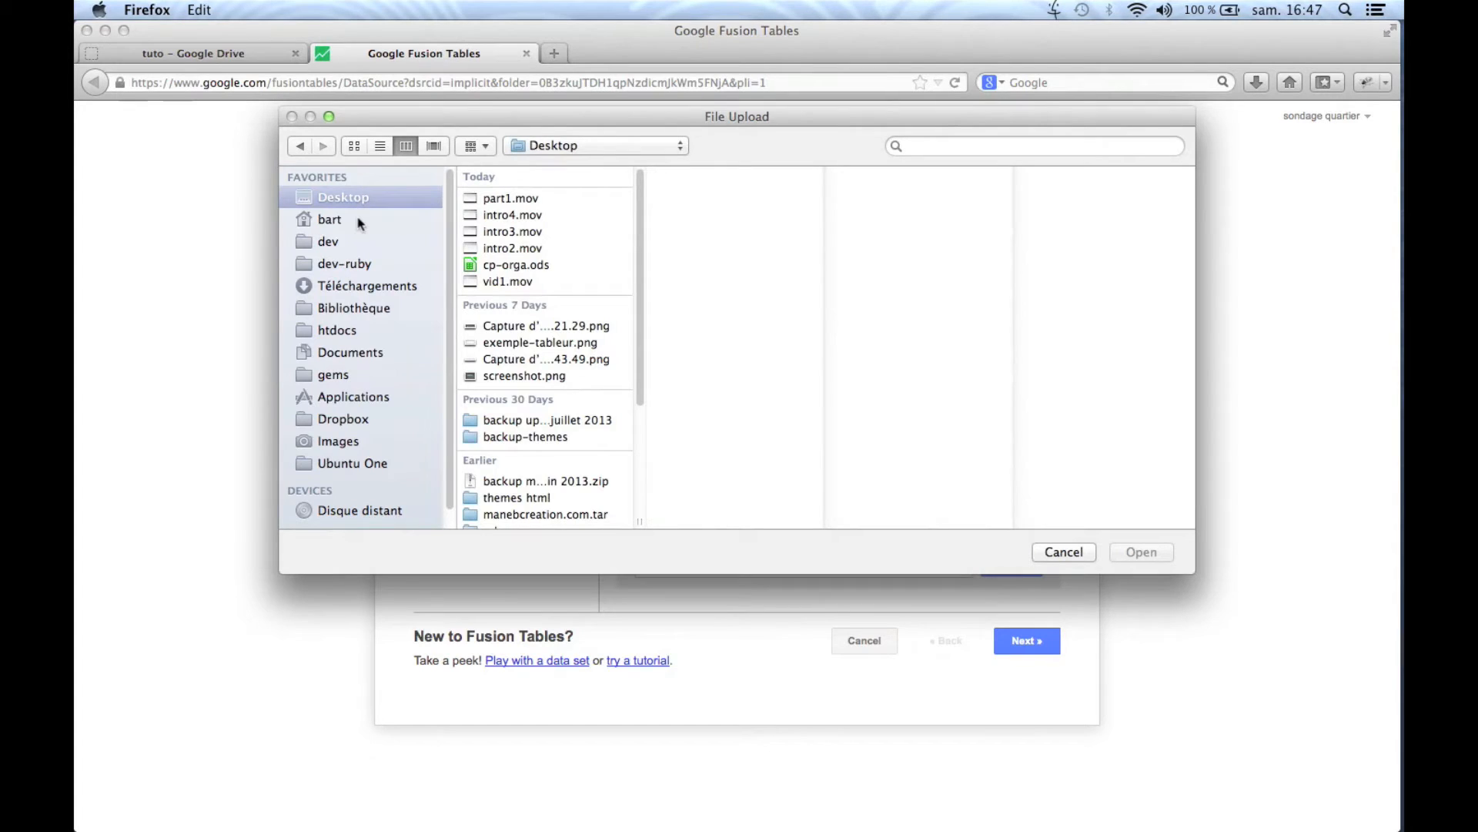
click(515, 267)
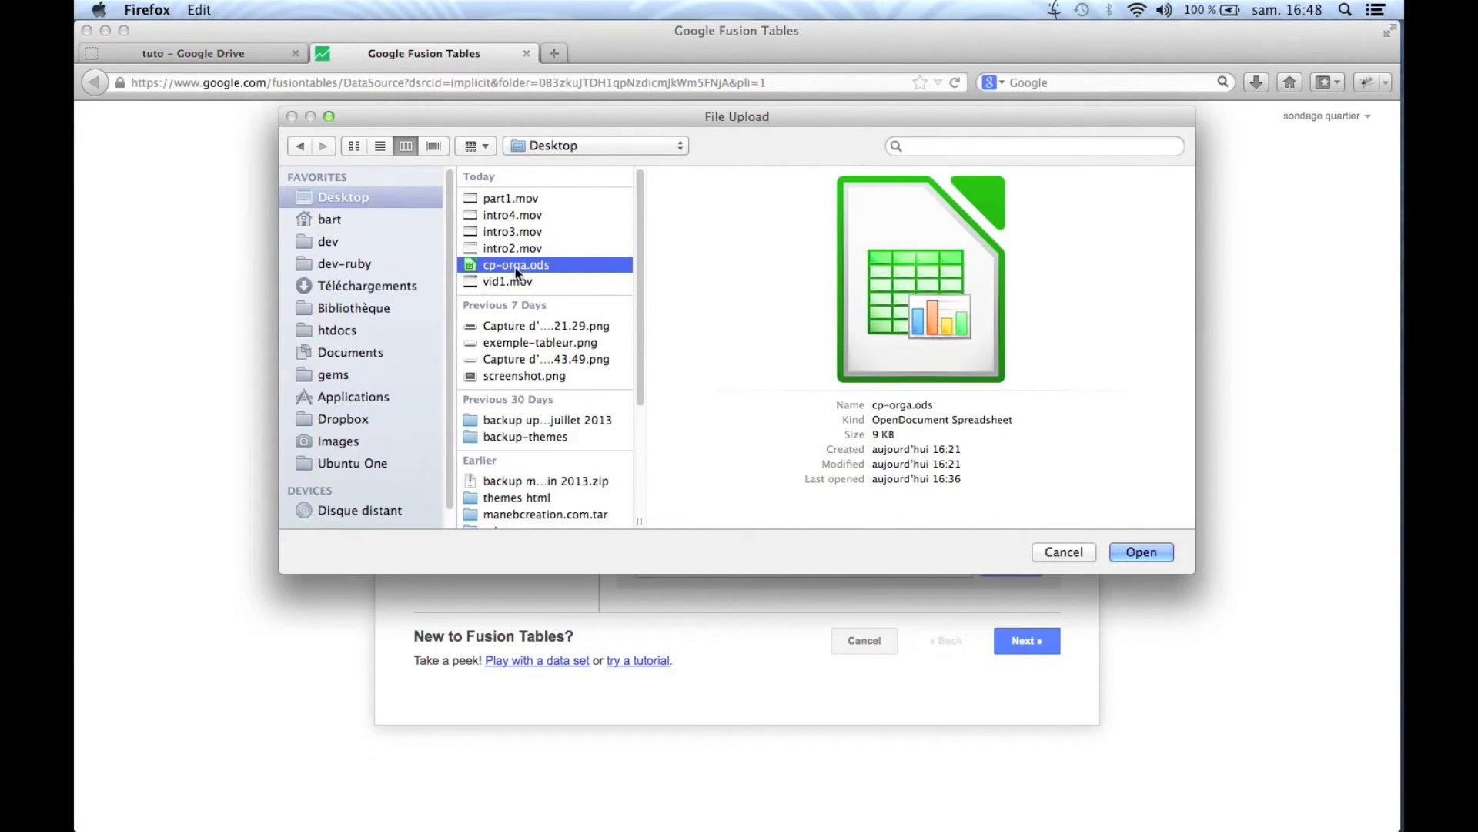
double_click(515, 266)
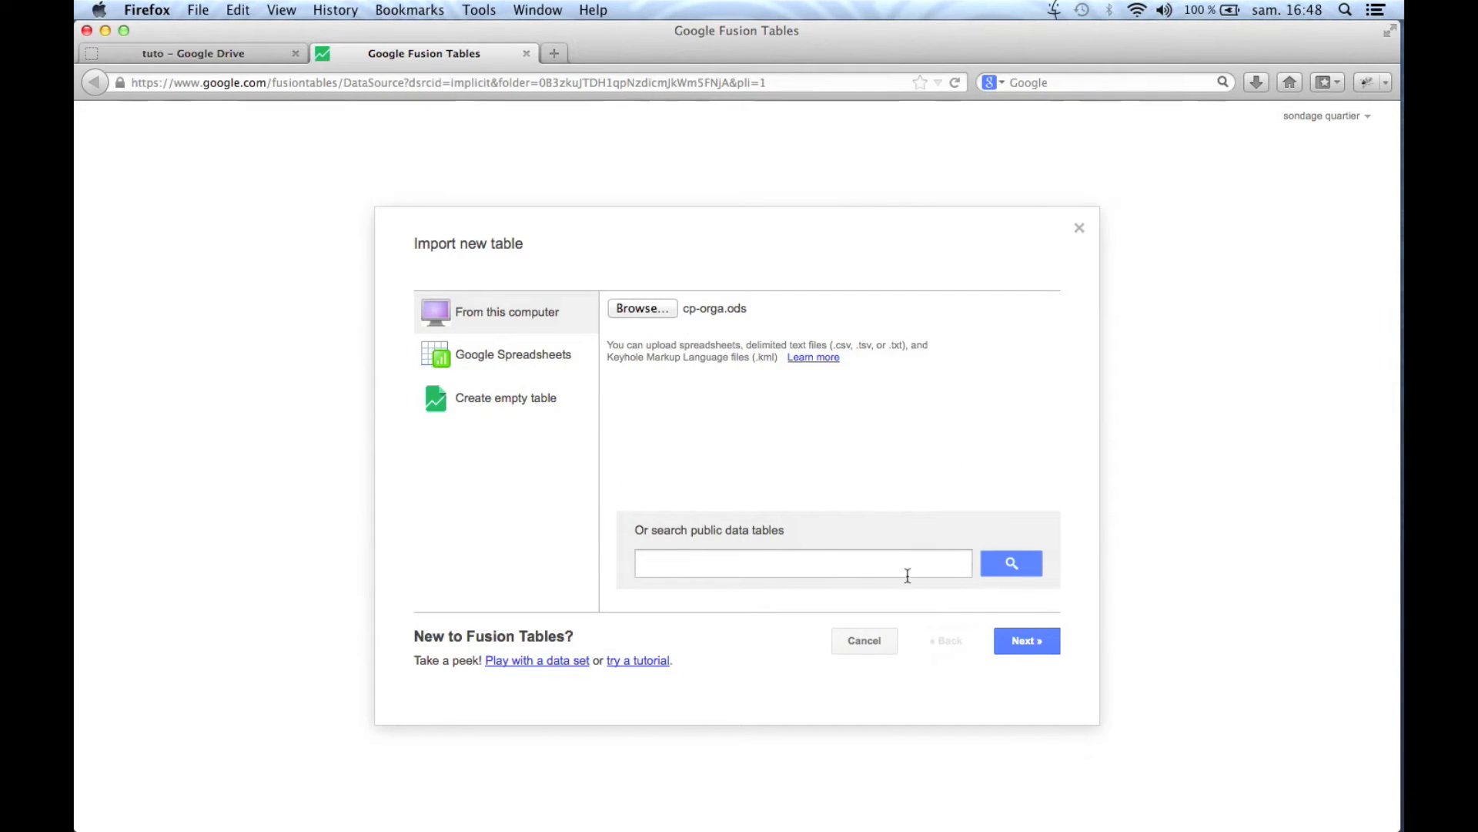
click(1029, 644)
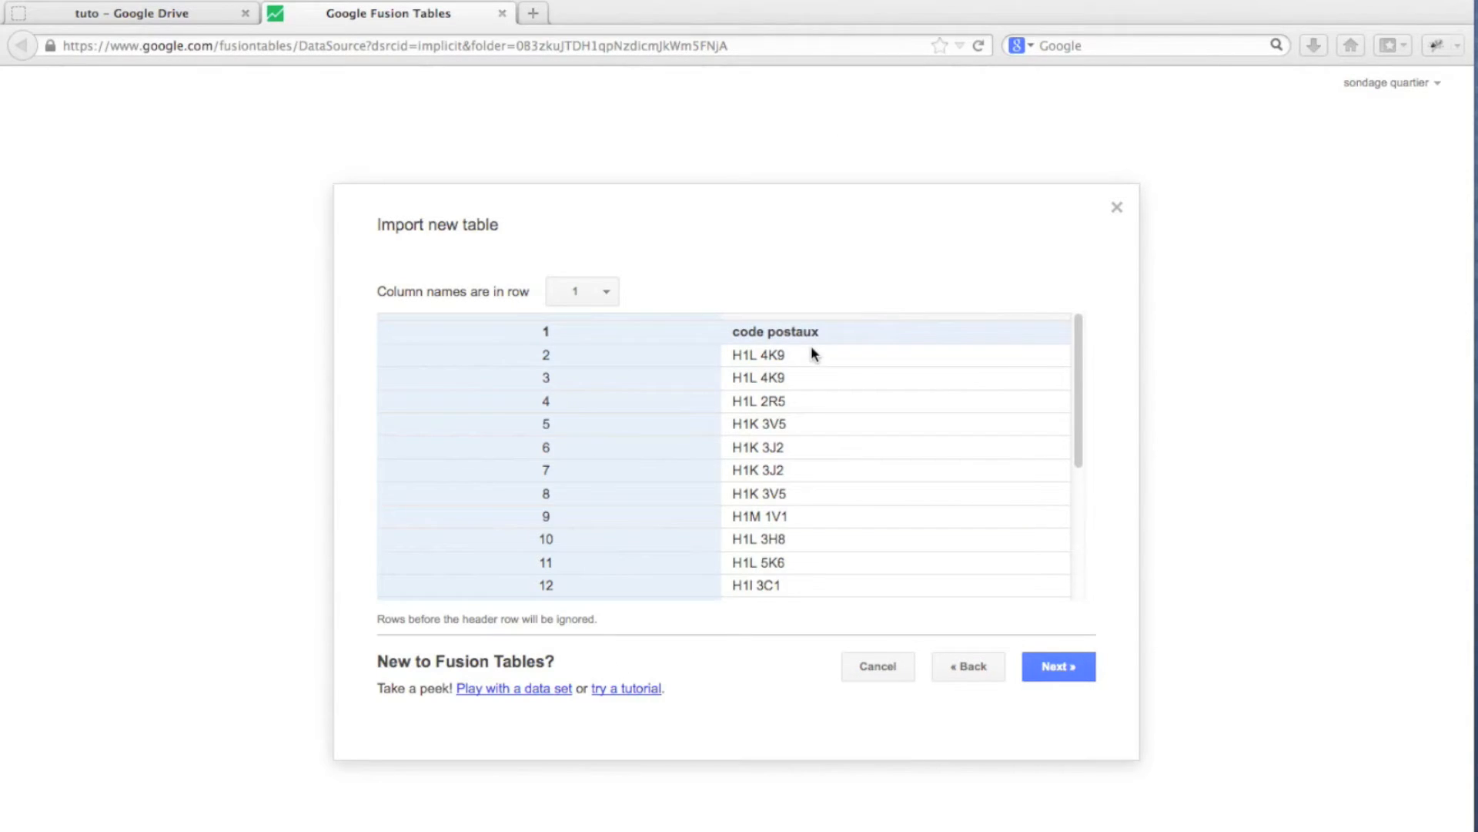
Review the imported postal code rows and accept row 1 as the column names
scroll(857, 501, down, 5)
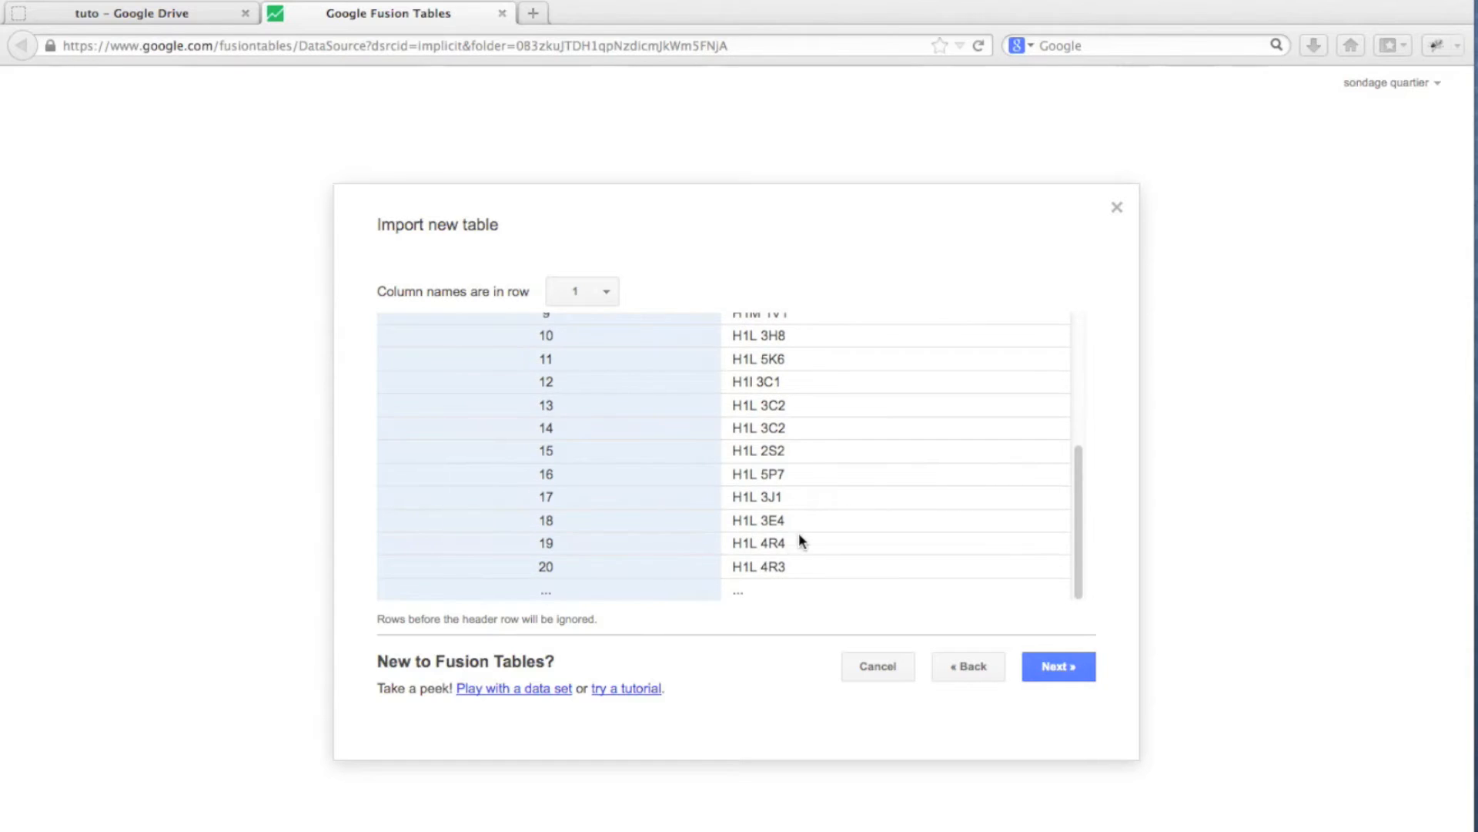
scroll(798, 535, up, 5)
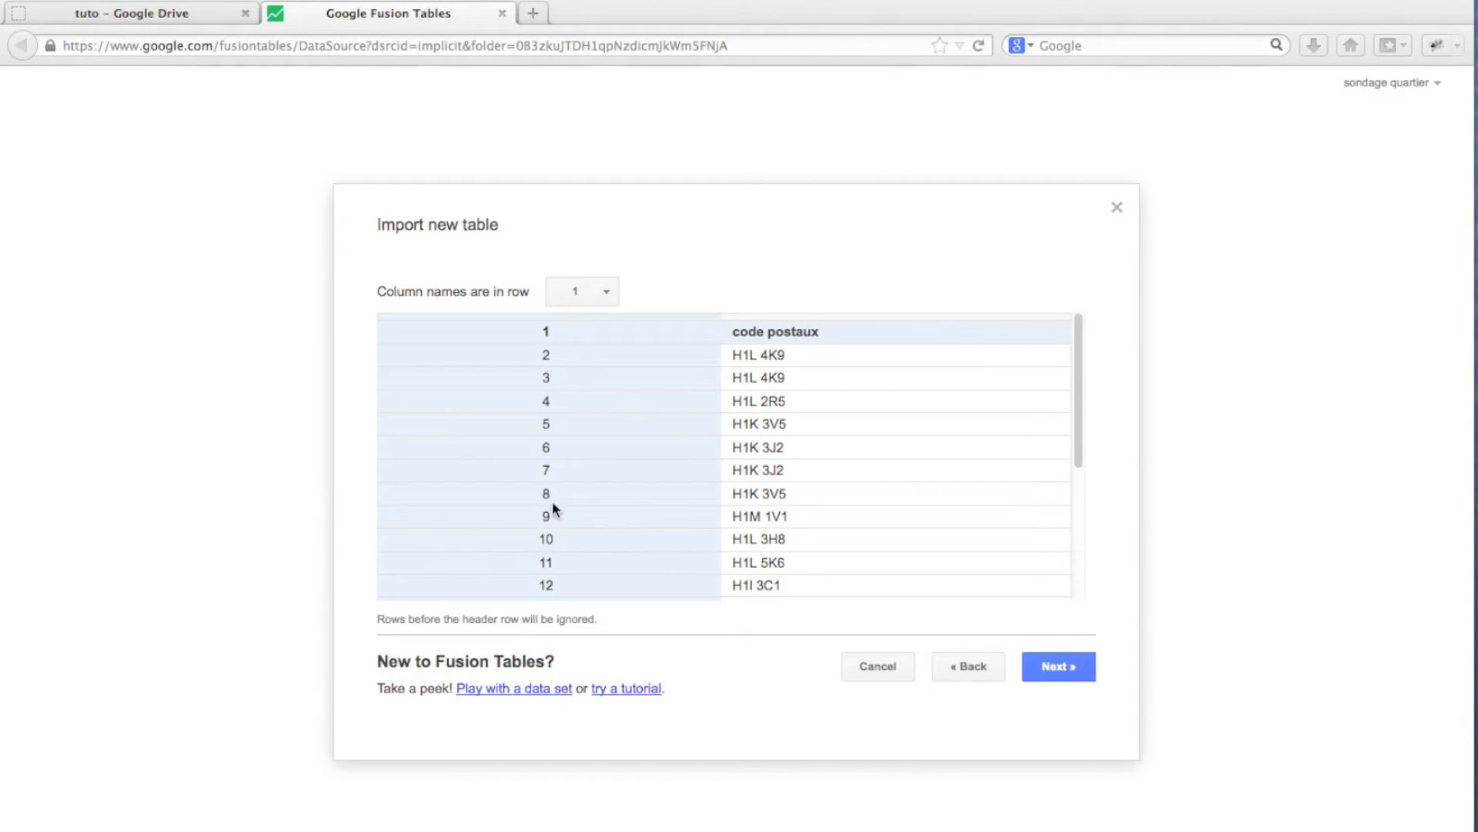
click(1065, 667)
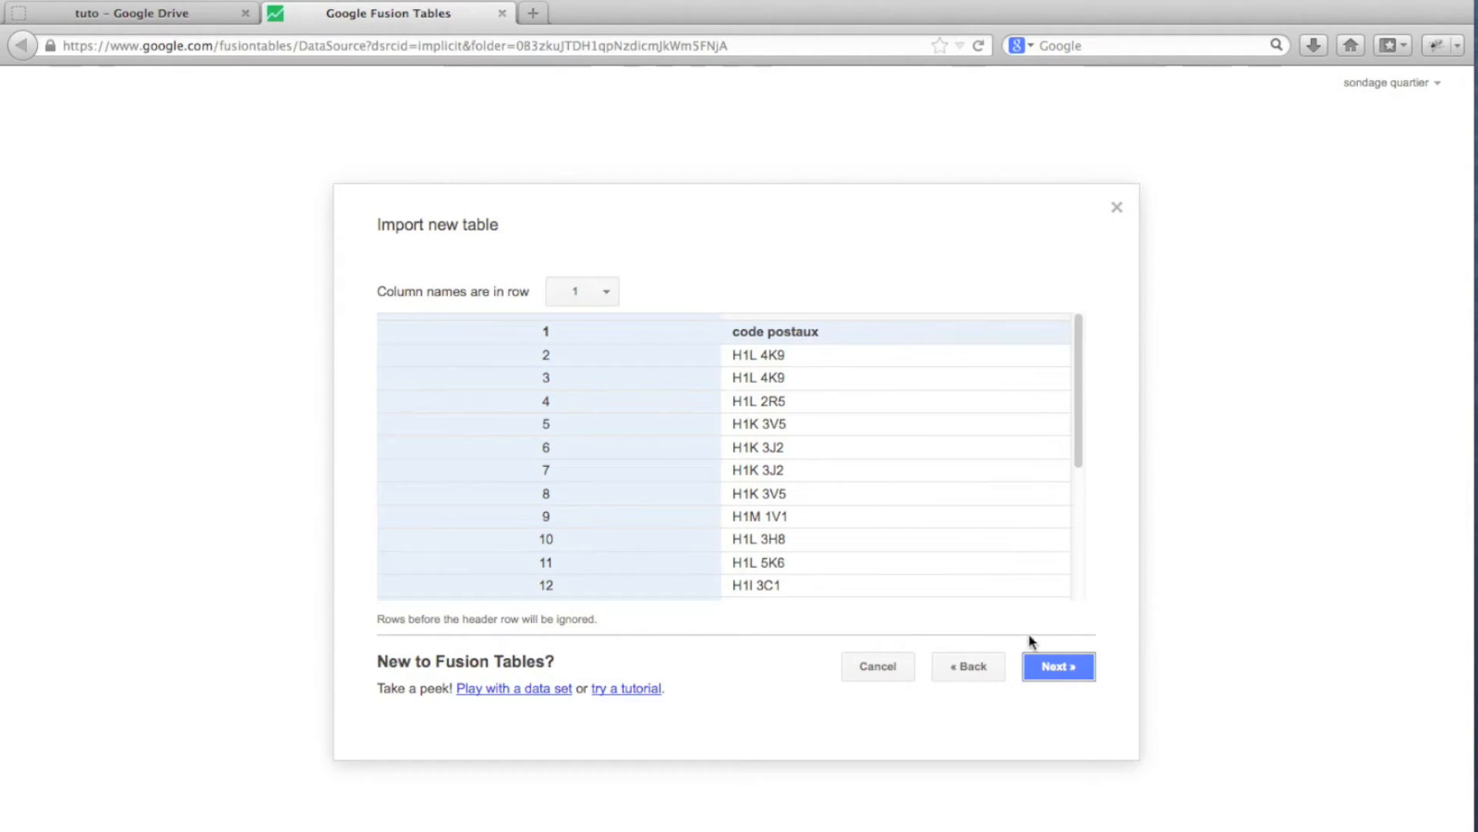
click(1064, 681)
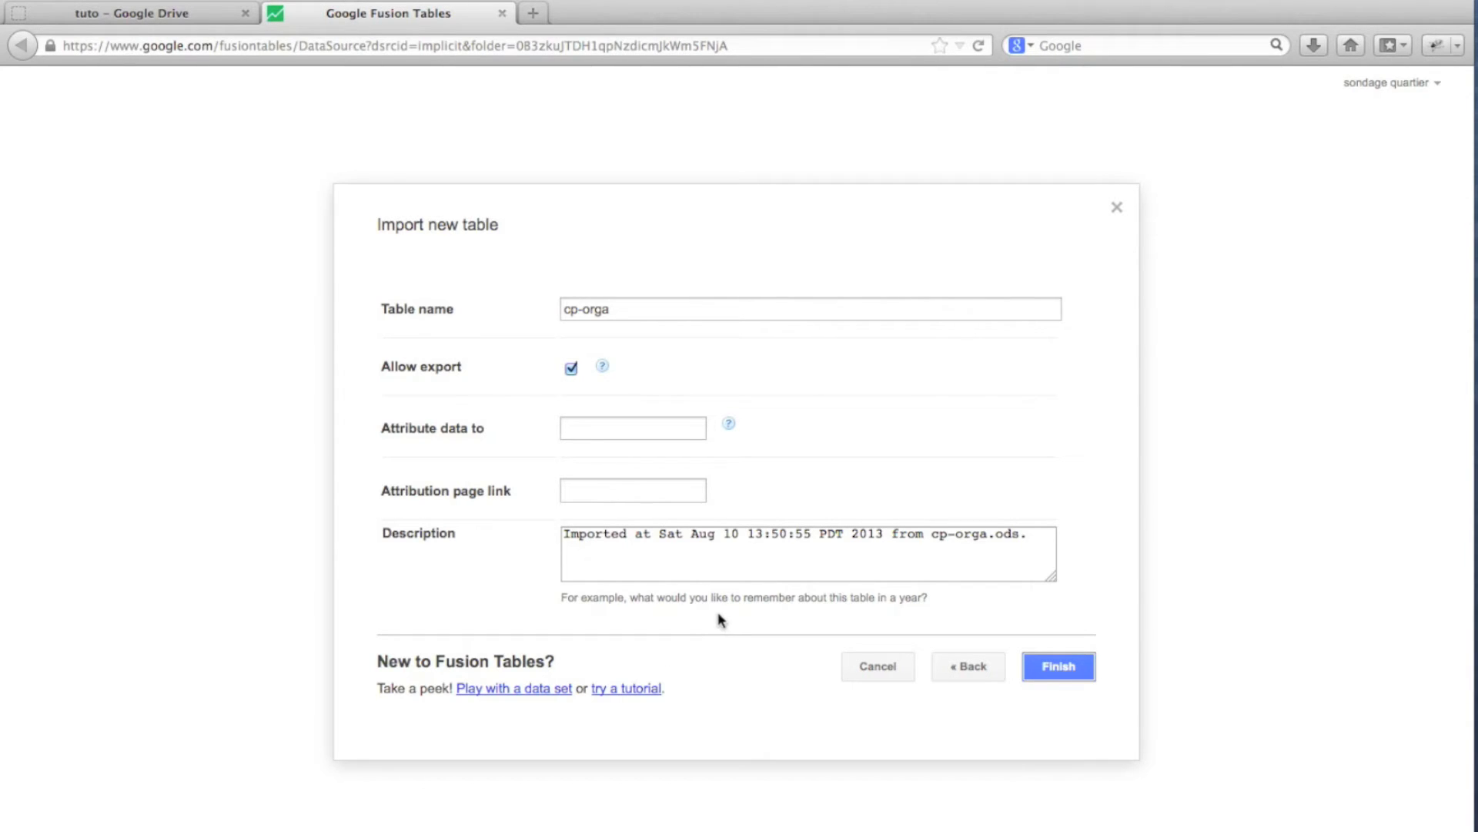
Name the new table "code postal" and finish the import
double_click(672, 311)
click(670, 308)
drag(670, 308, 411, 276)
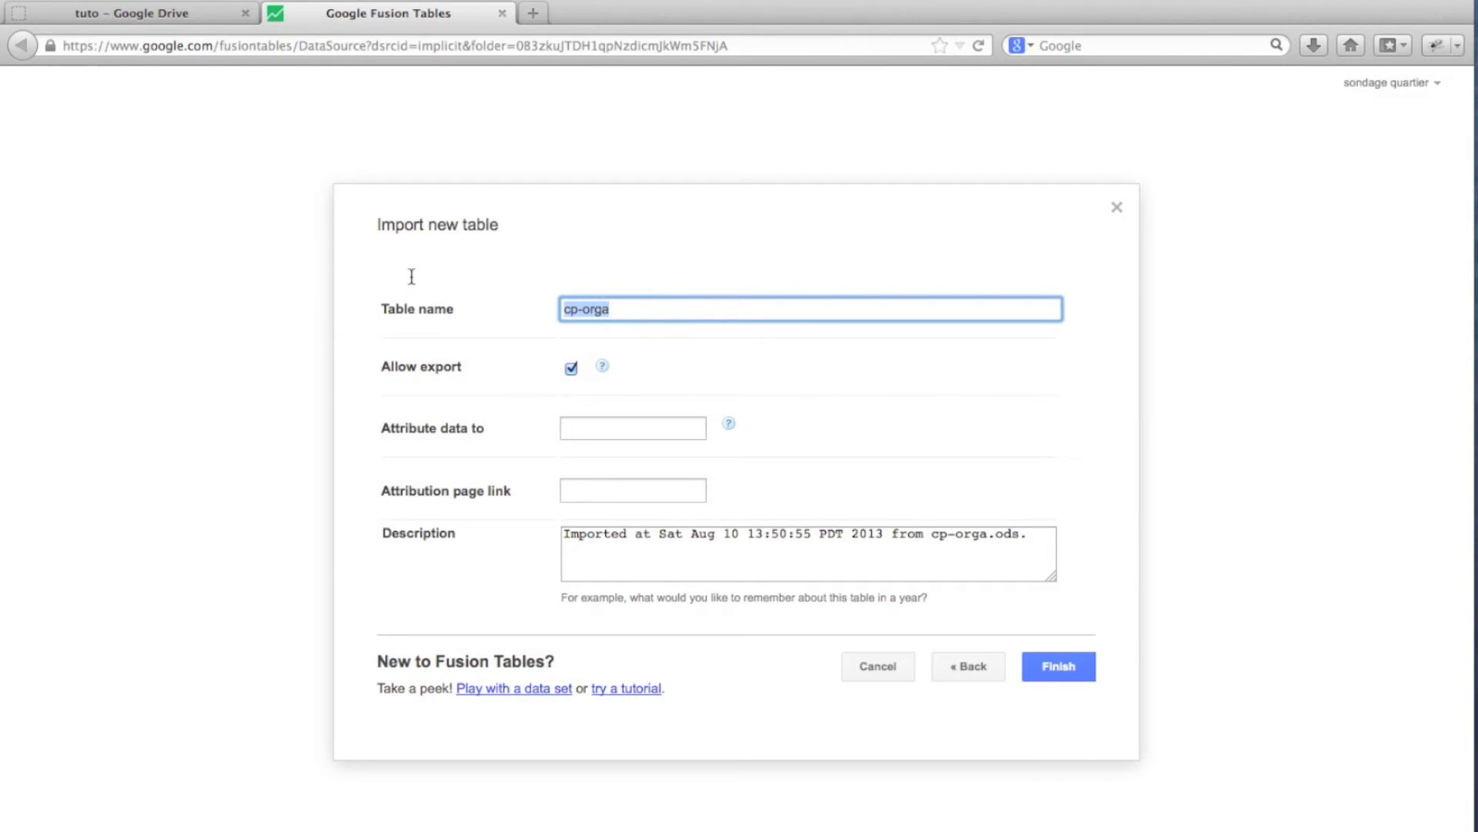
text(code postal)
click(1055, 667)
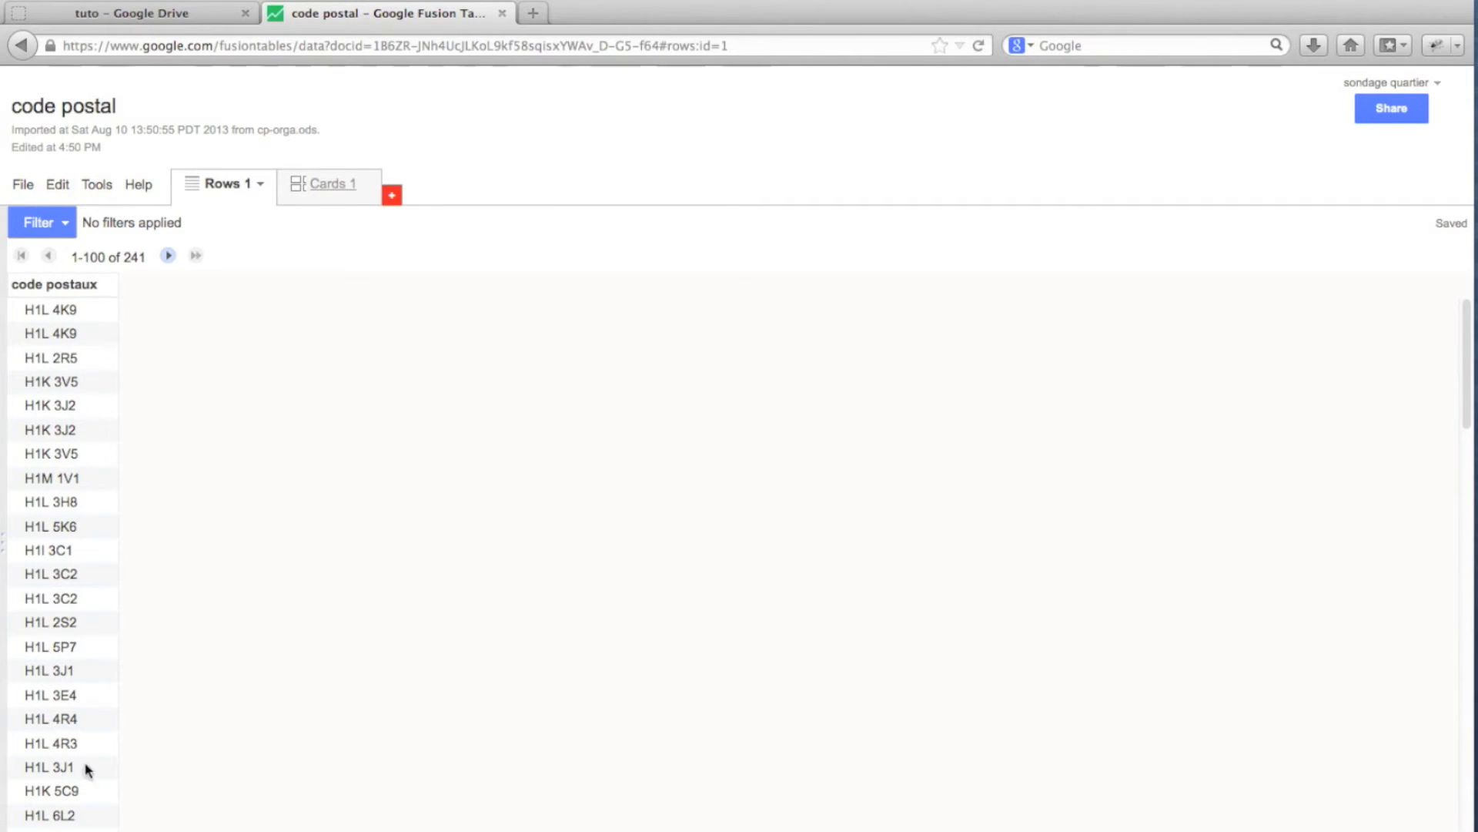
Change the type of the code postaux column to Location and save the change
drag(147, 257, 117, 257)
click(335, 286)
click(106, 291)
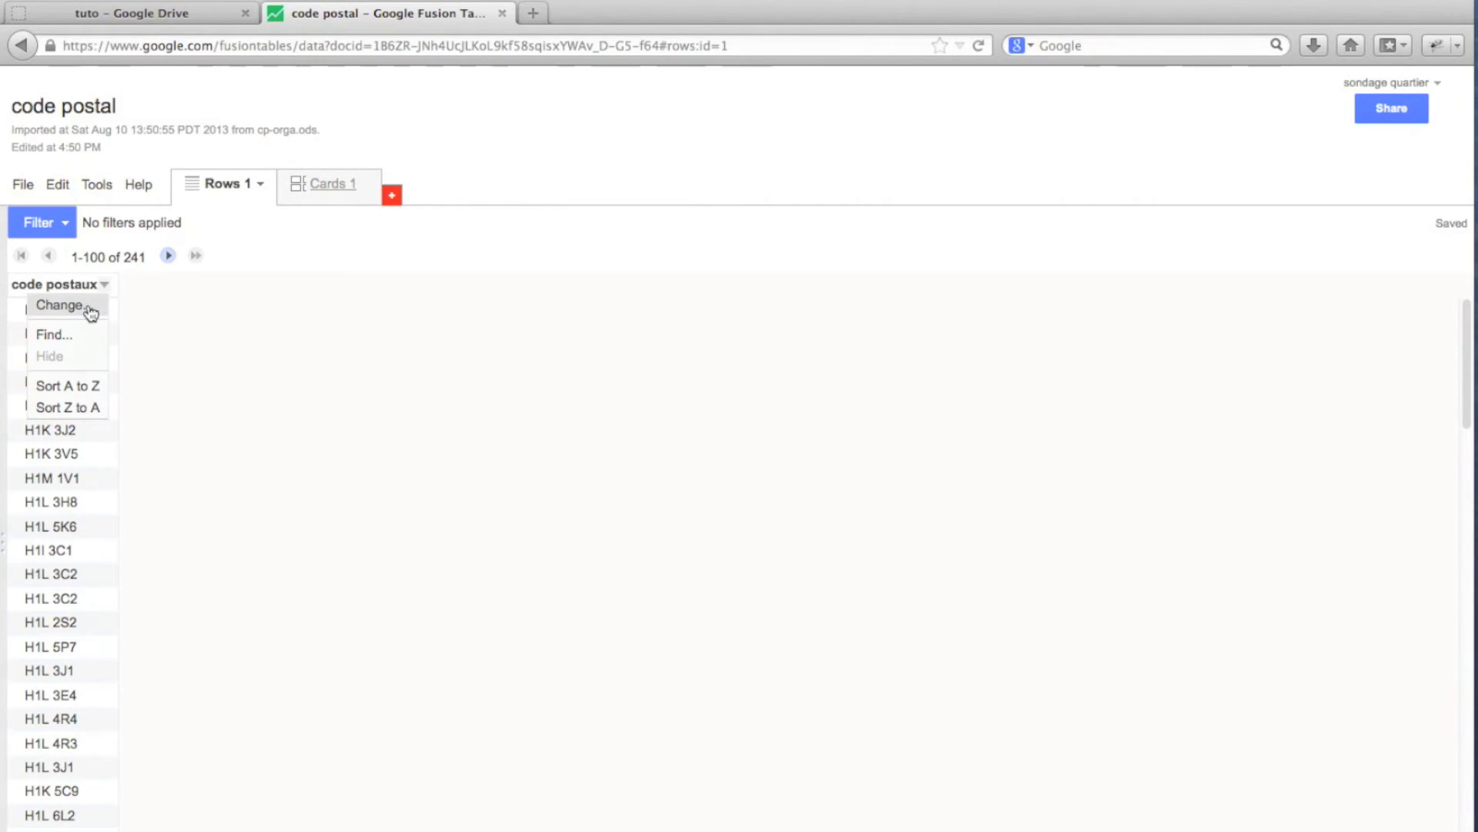
click(90, 312)
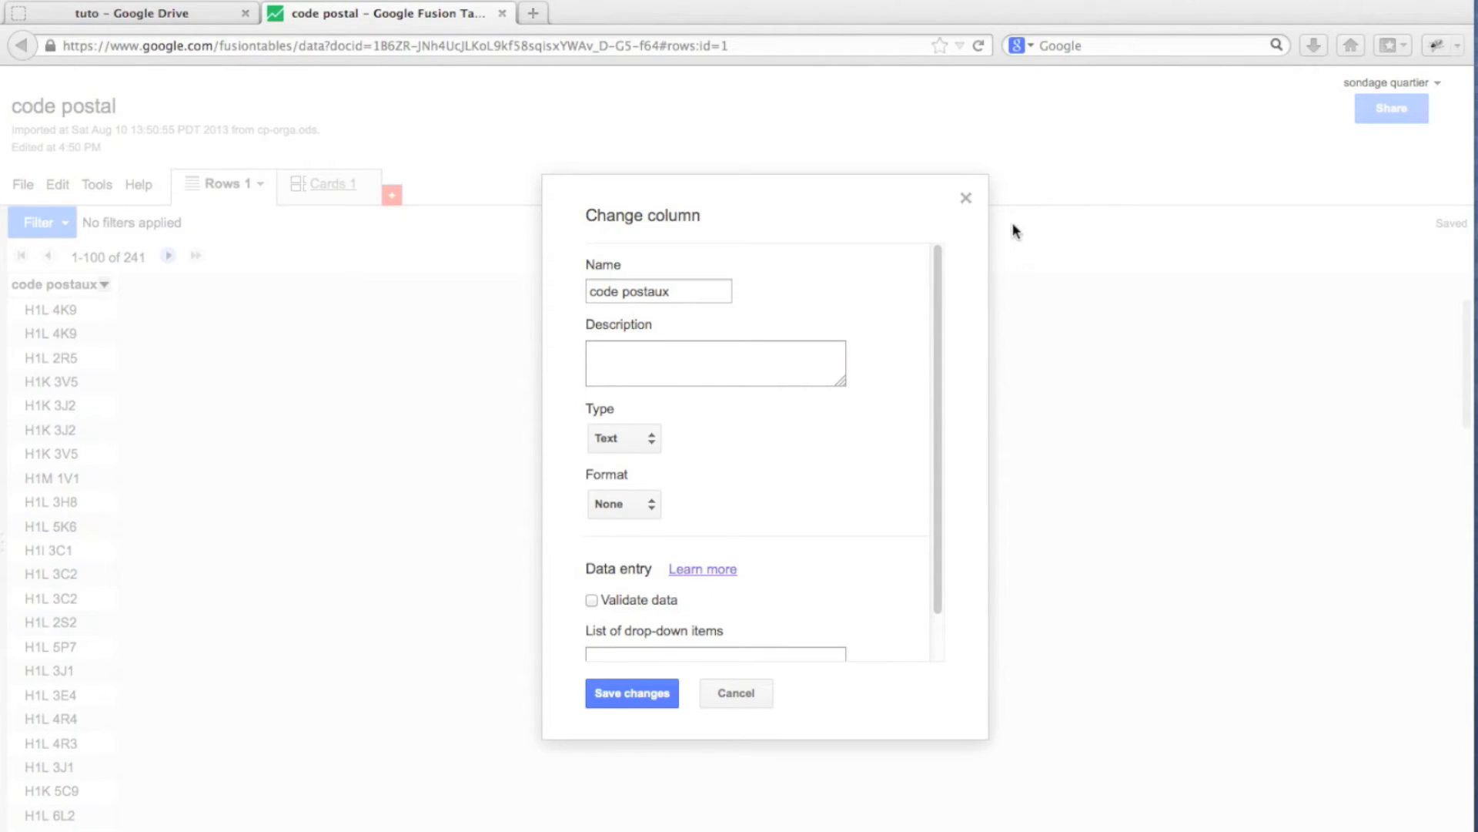
click(650, 438)
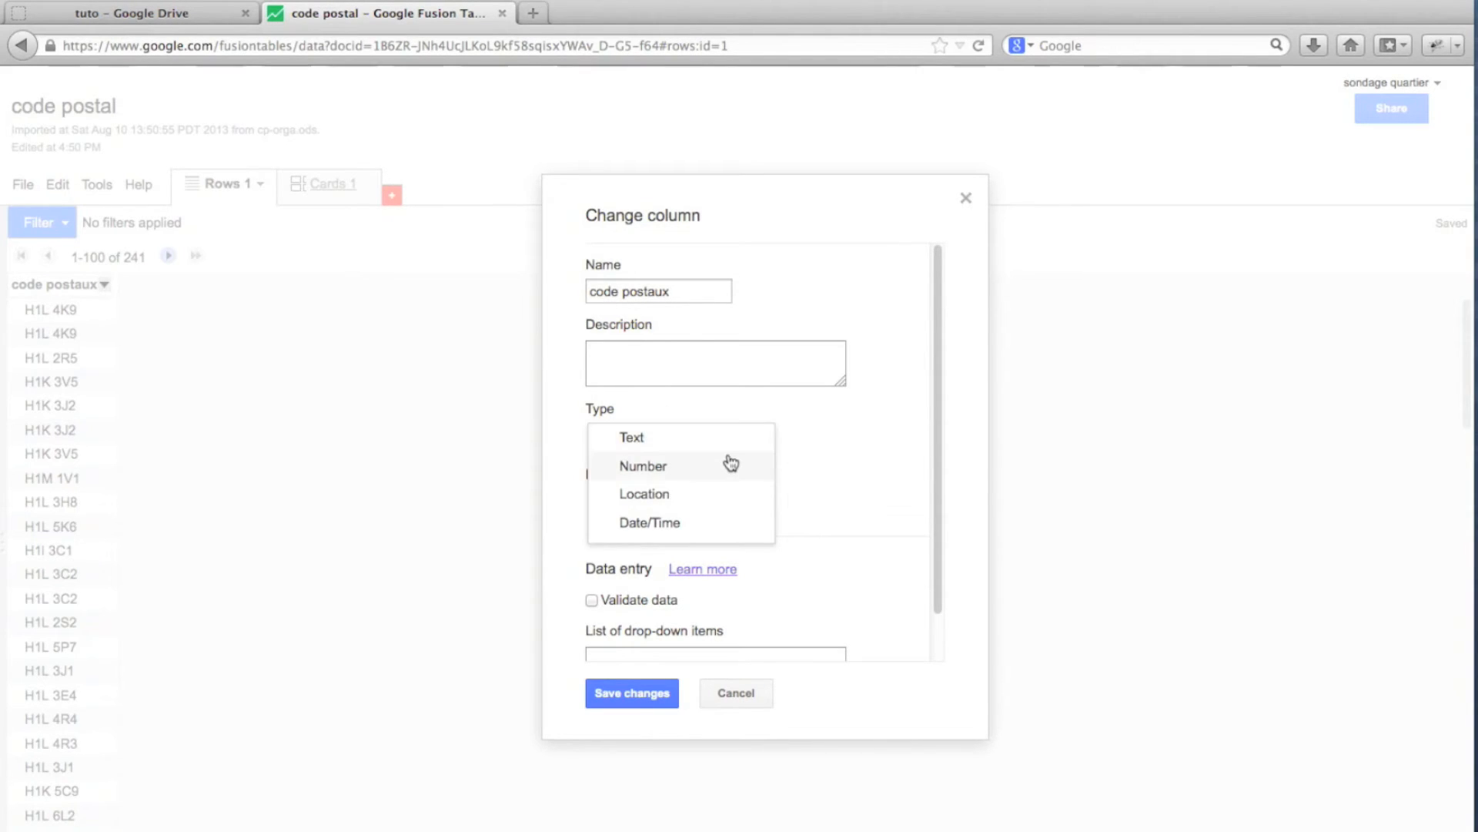
click(729, 501)
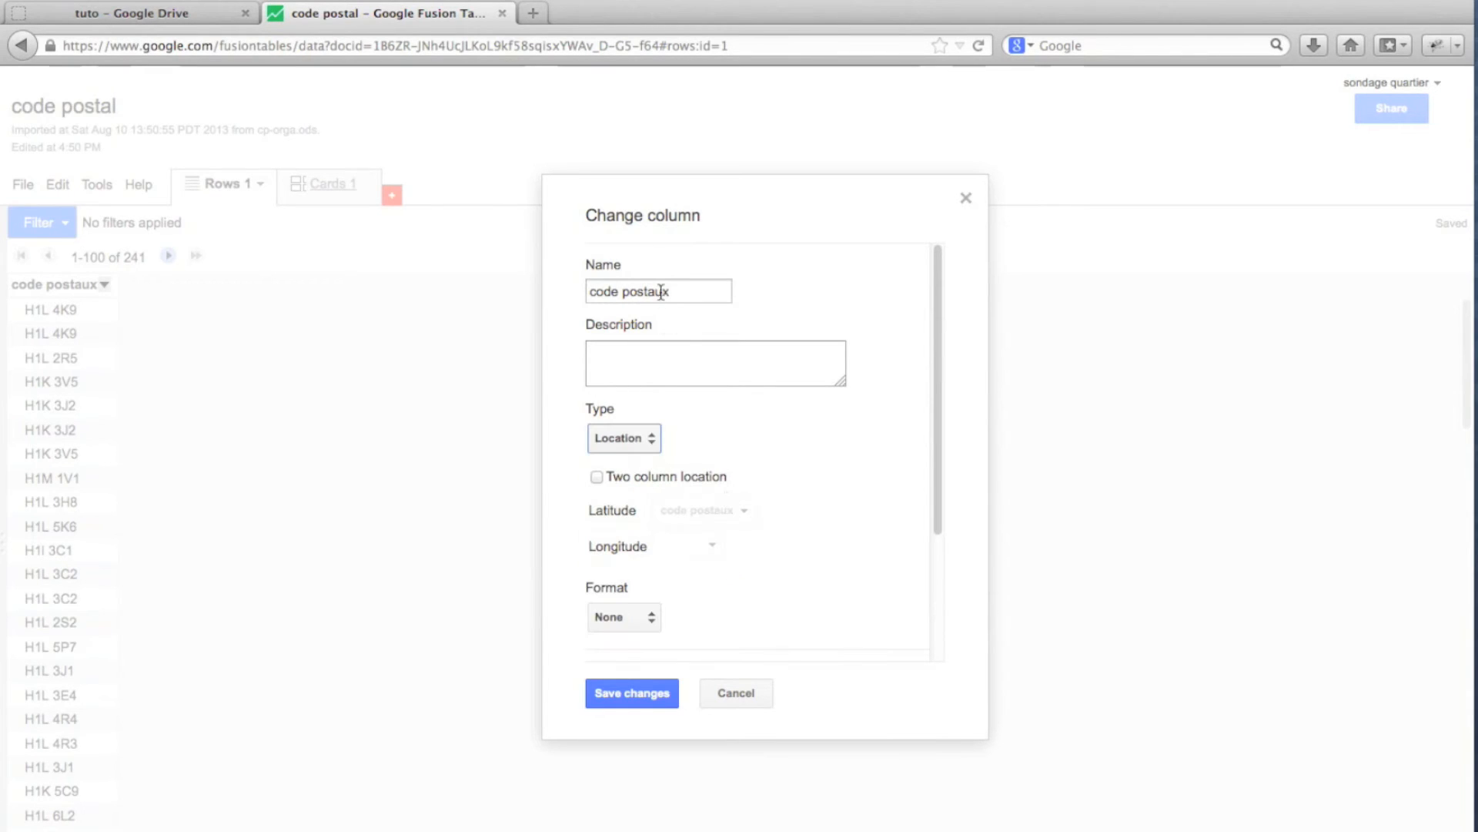
click(644, 702)
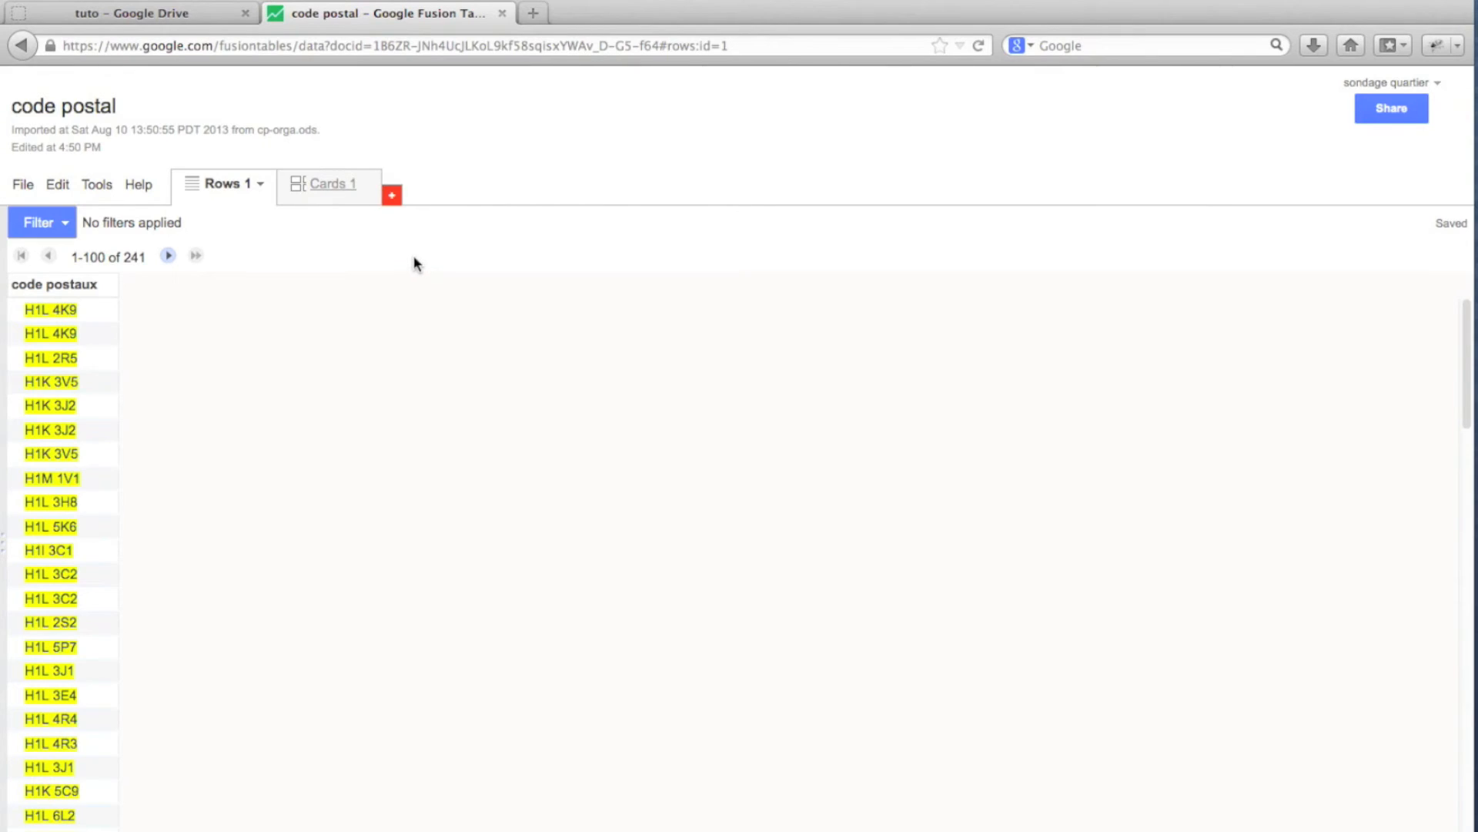
Add a map to the table and inspect the plotted postal codes around Montreal
click(393, 199)
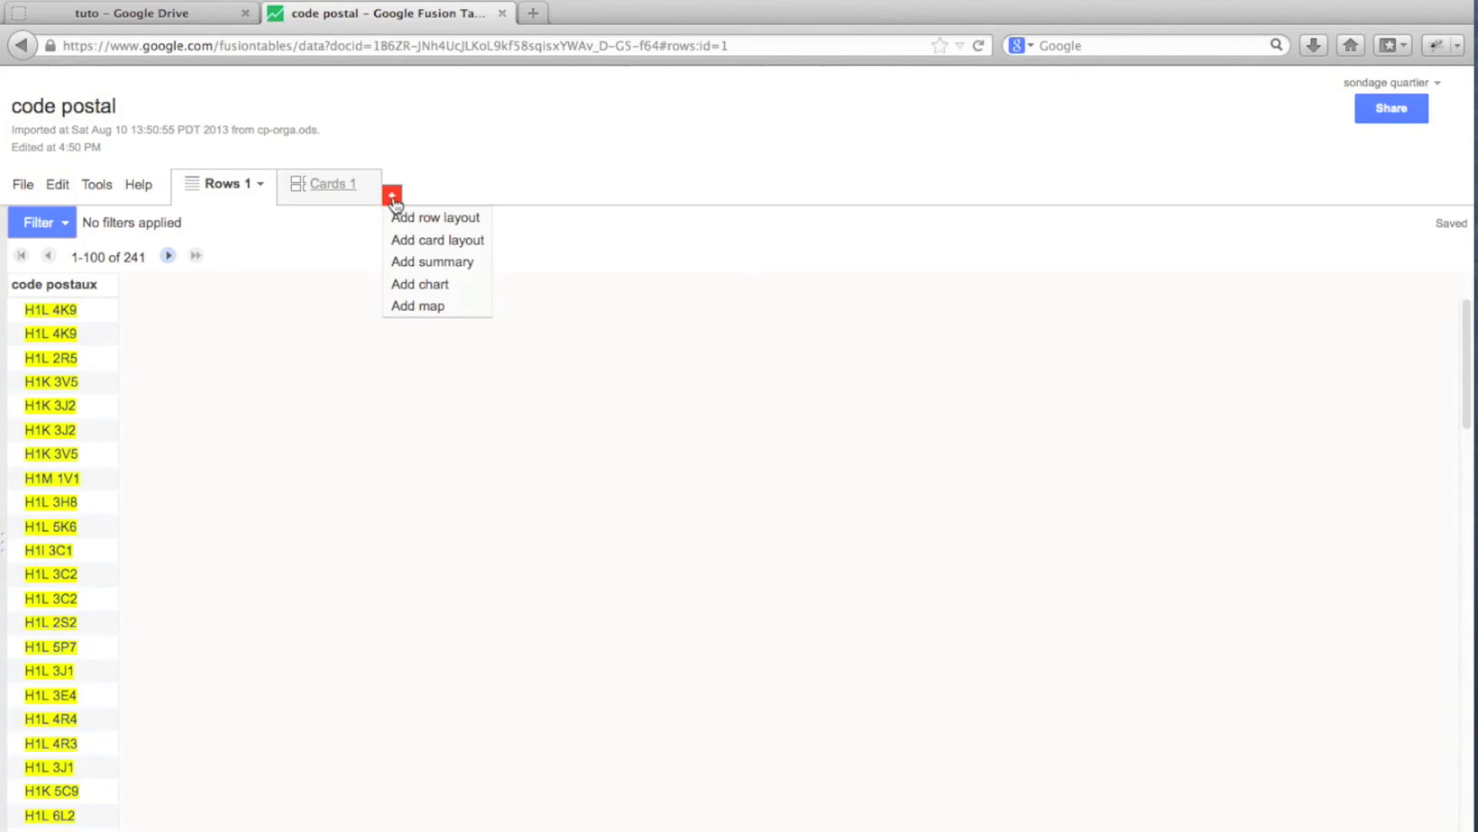
click(477, 308)
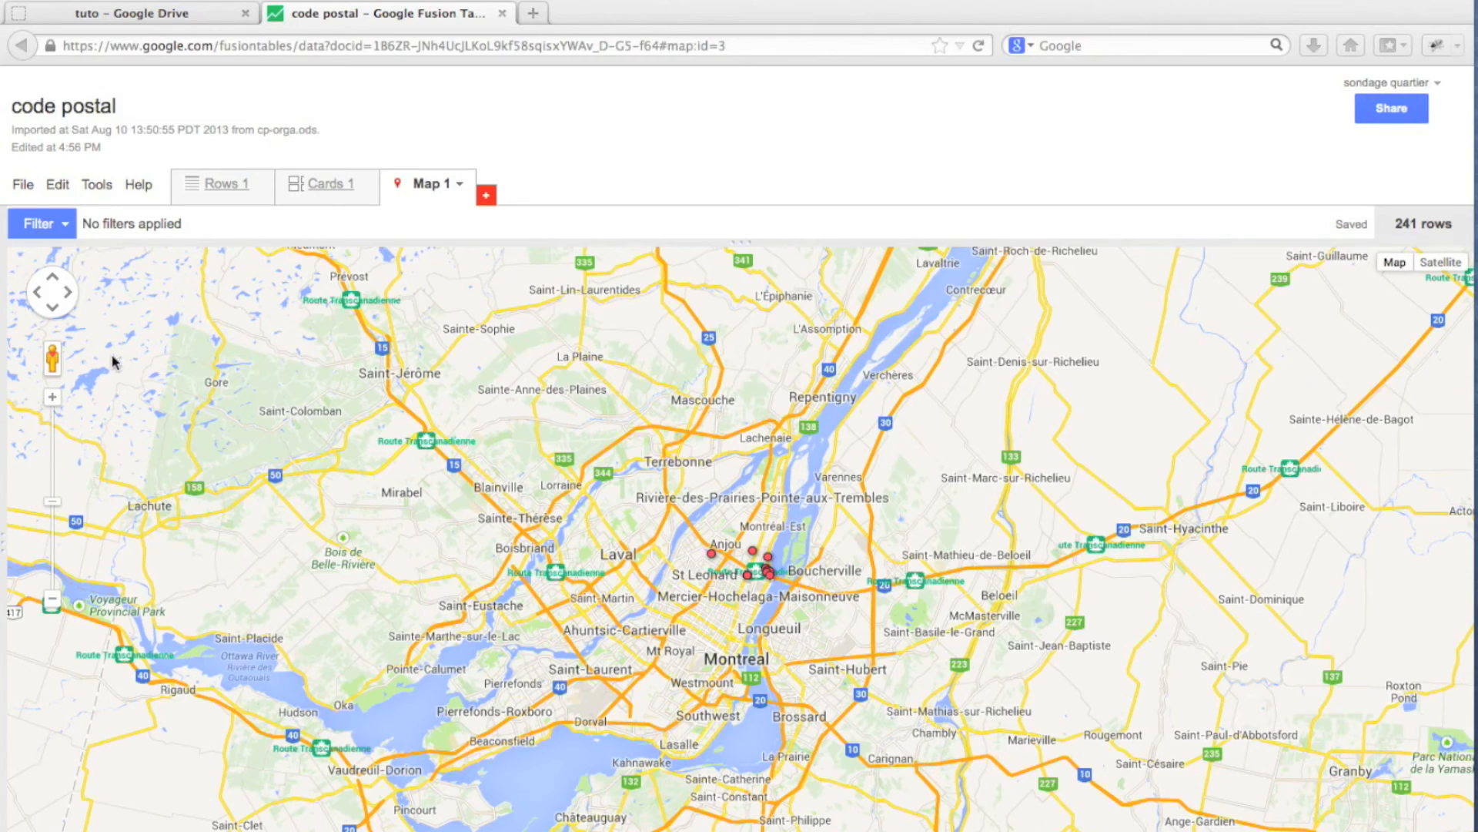
click(756, 573)
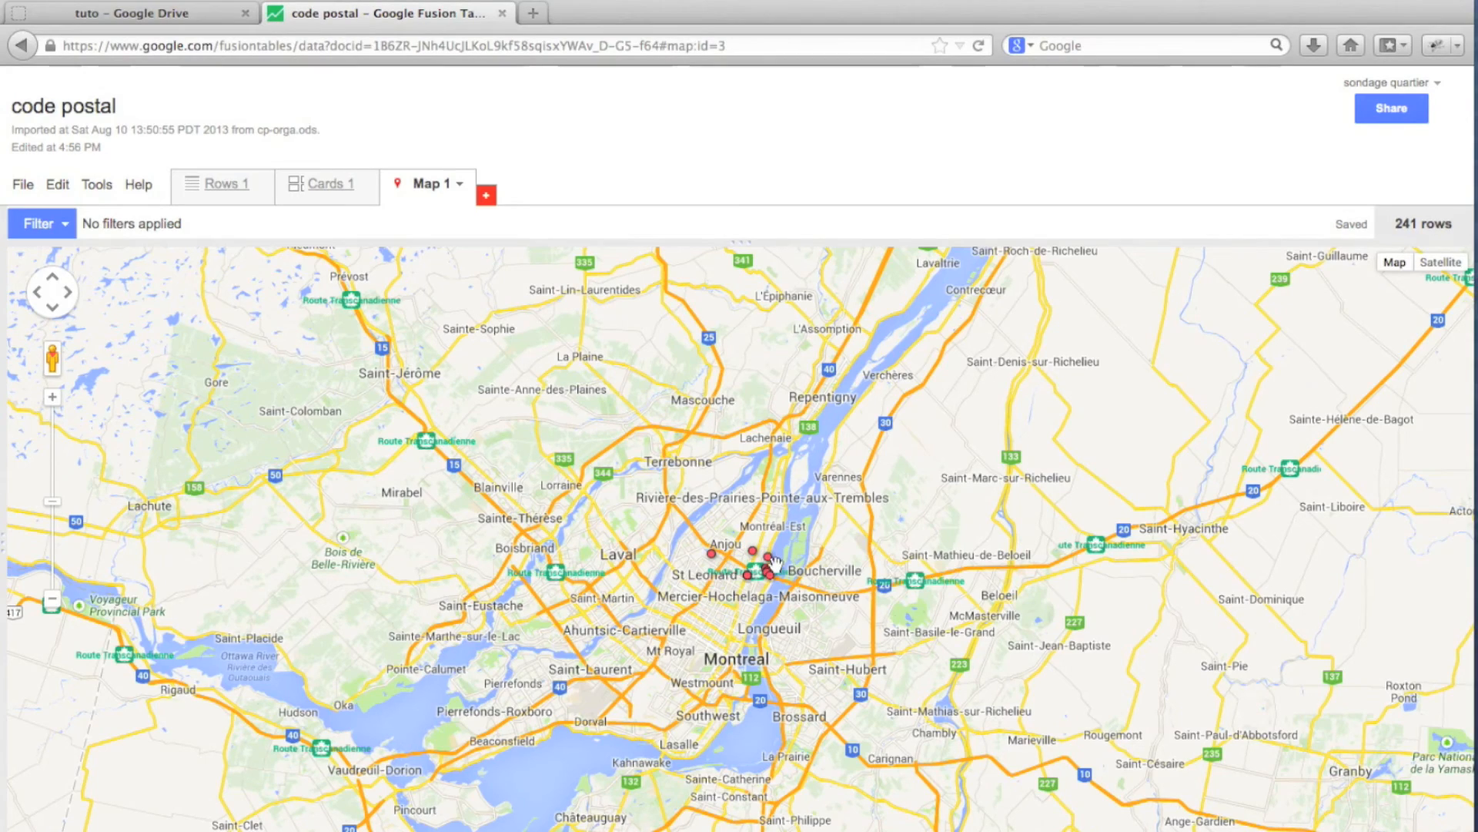
click(787, 571)
double_click(787, 570)
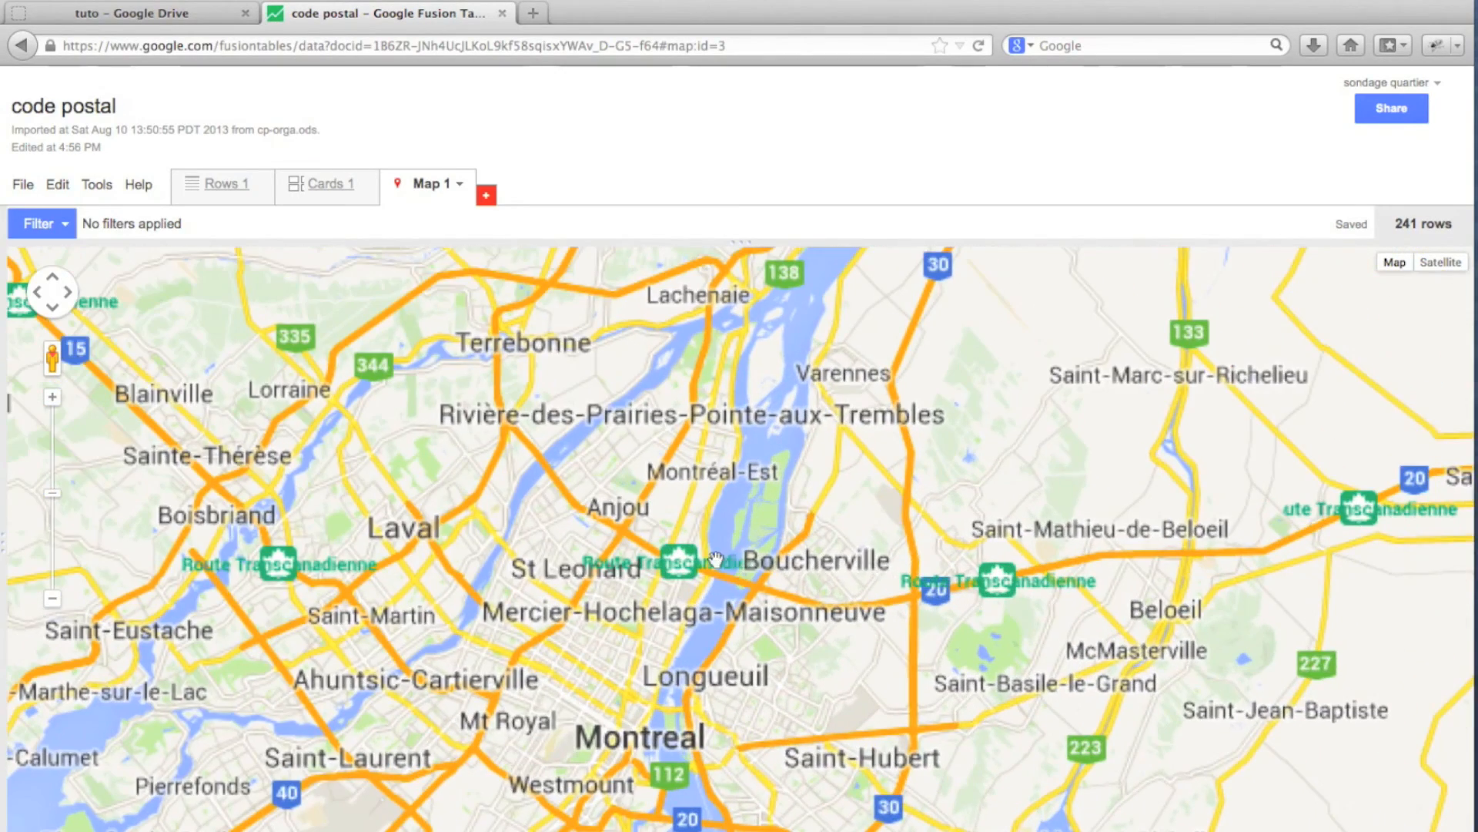
drag(593, 552, 663, 572)
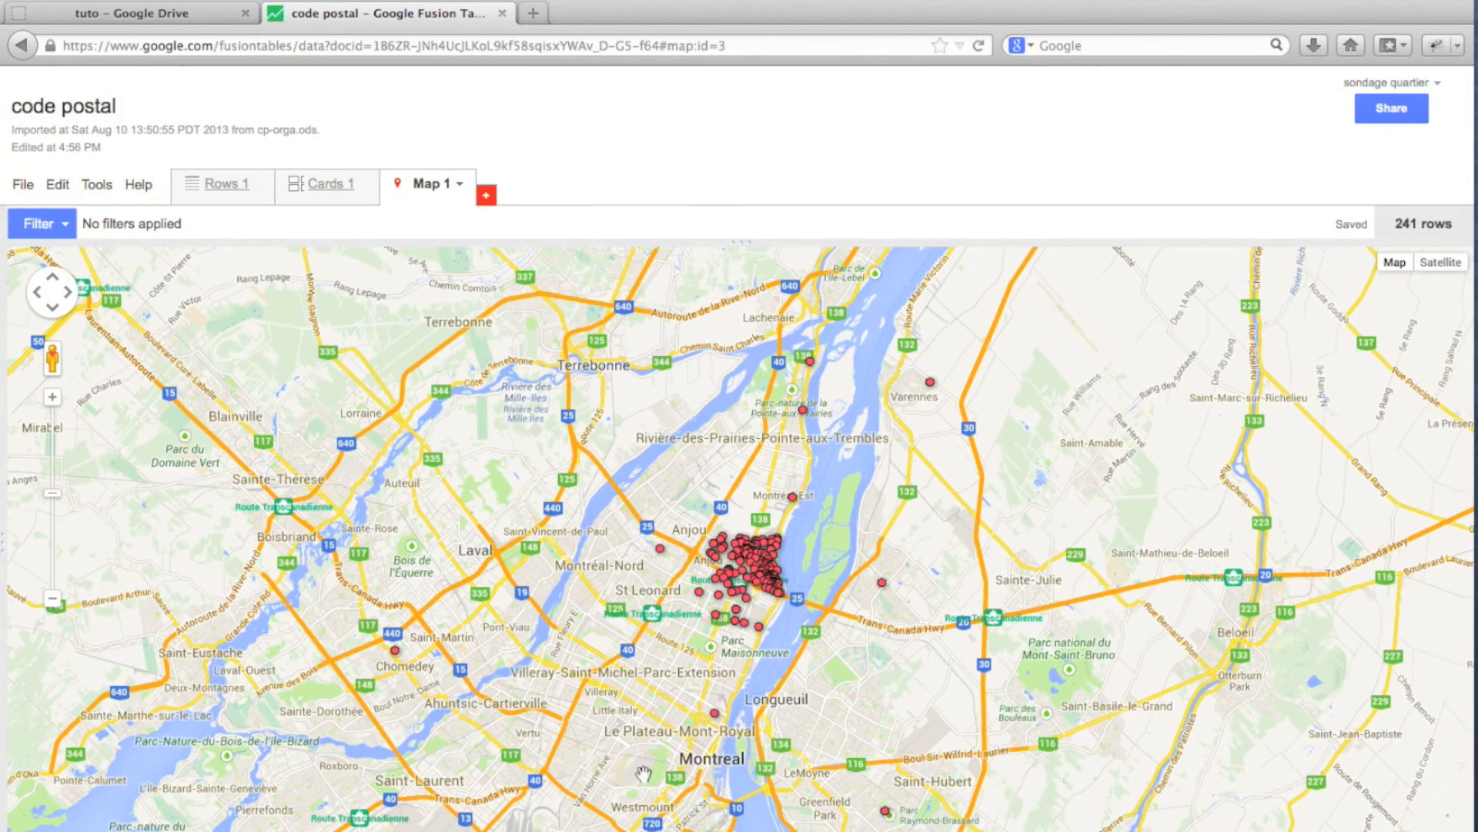
Examine how the postal code points are distributed around Anjou and Tétreaultville in east Montreal on the map
mouse_move(791, 663)
mouse_down()
mouse_move(786, 561)
mouse_move(817, 558)
mouse_up()
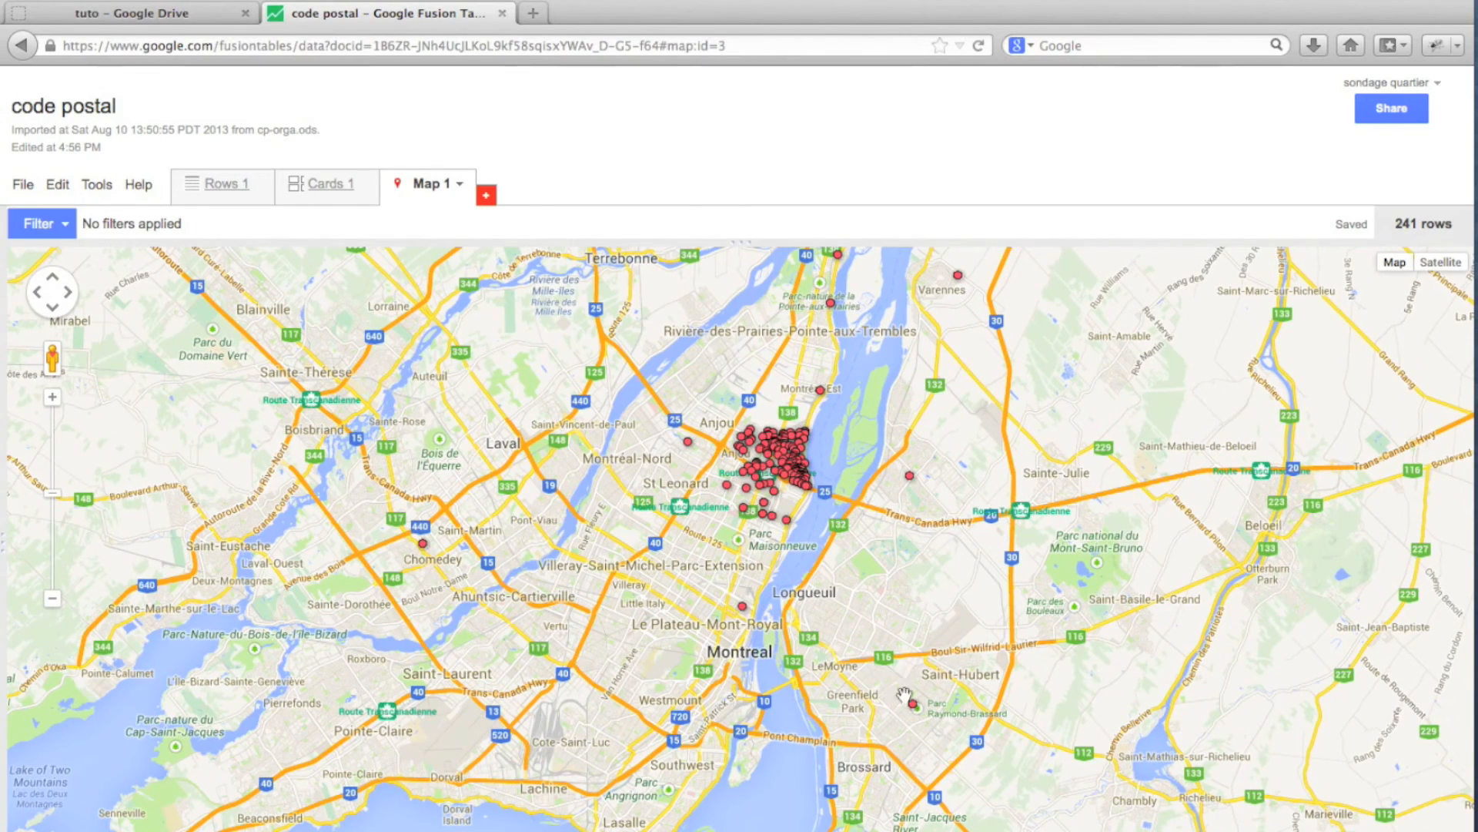
drag(858, 429, 843, 501)
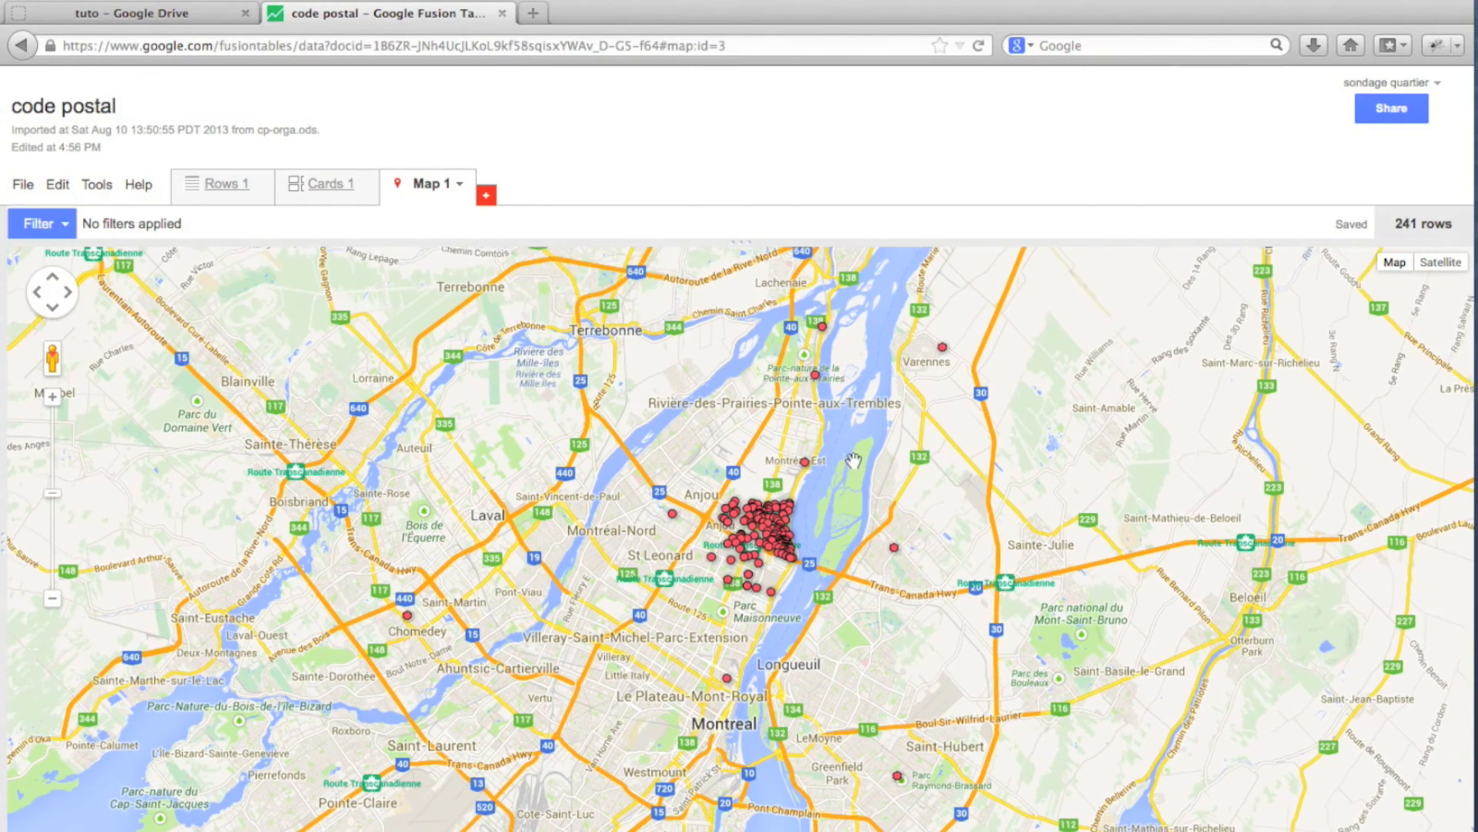
double_click(798, 528)
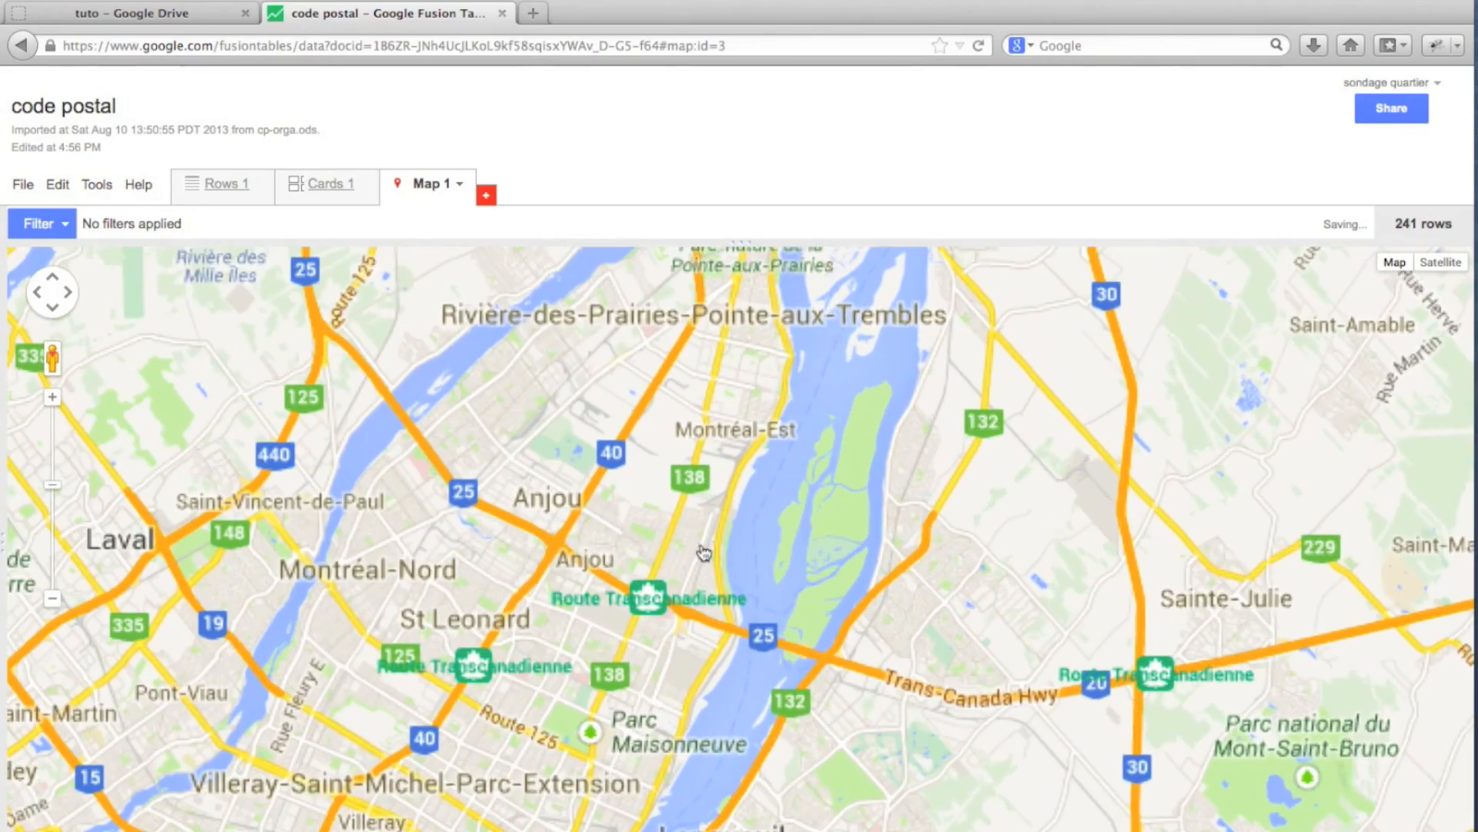
double_click(660, 572)
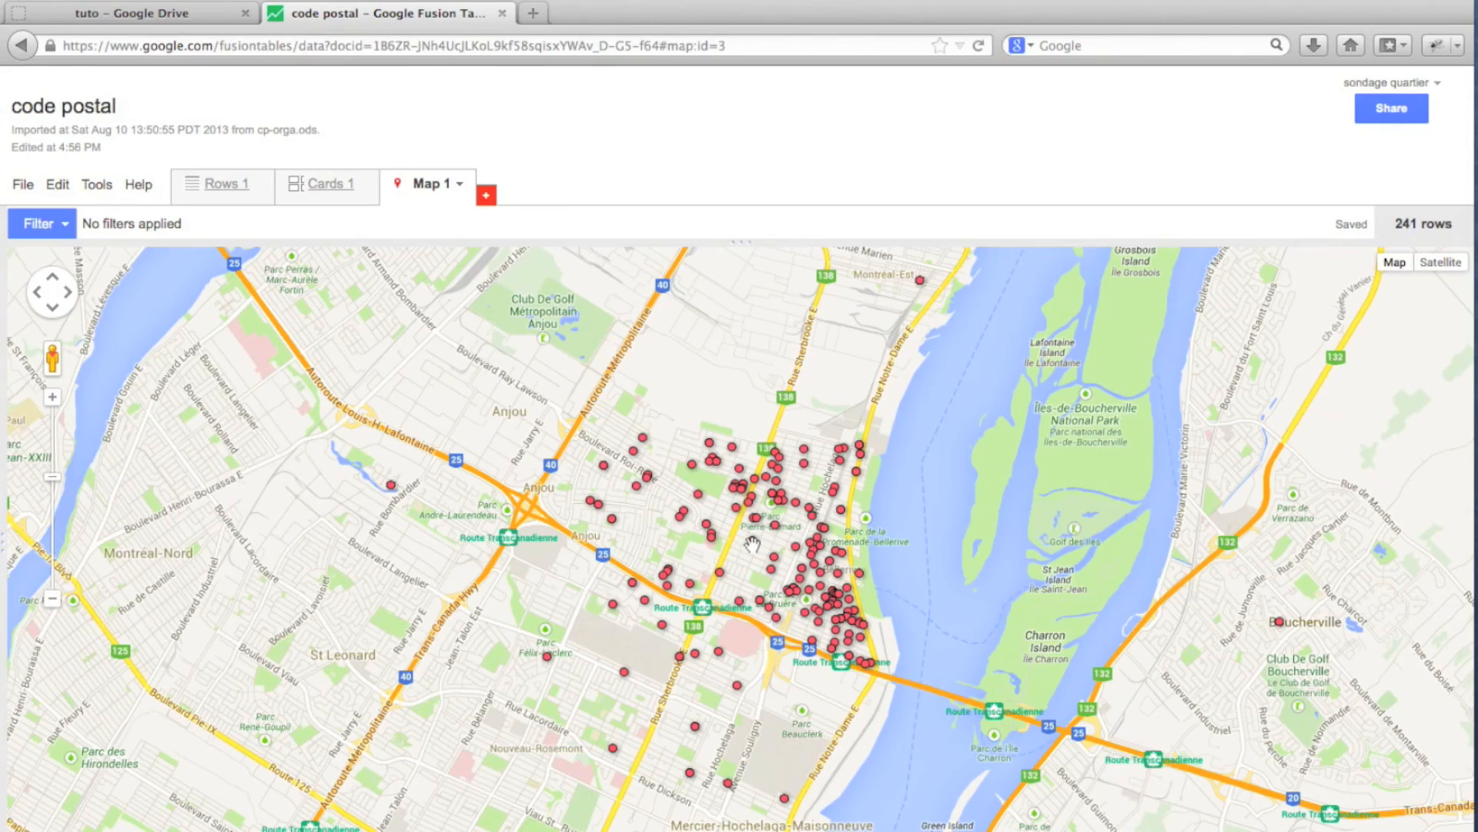
click(752, 554)
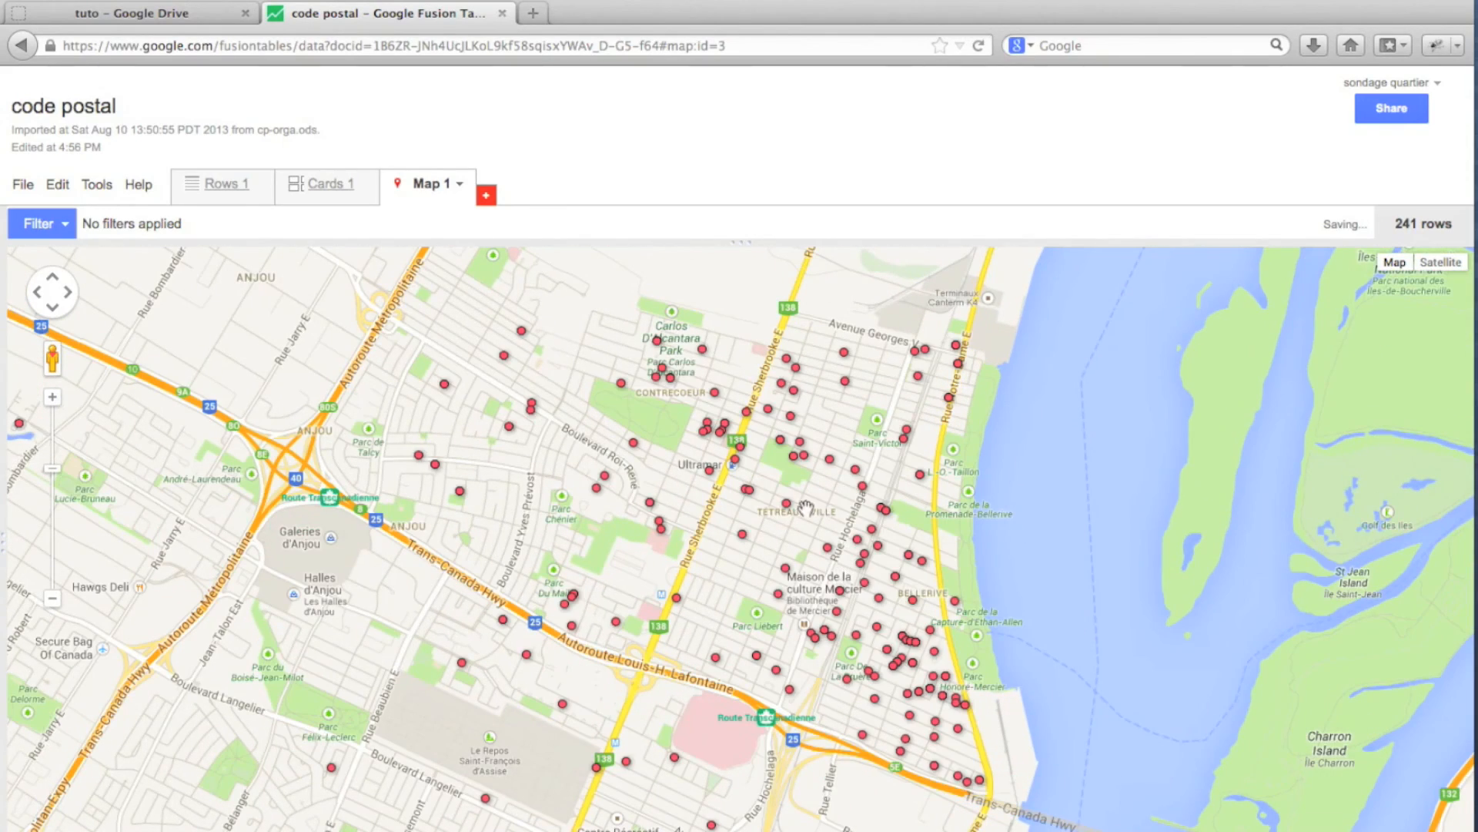
drag(754, 559, 681, 612)
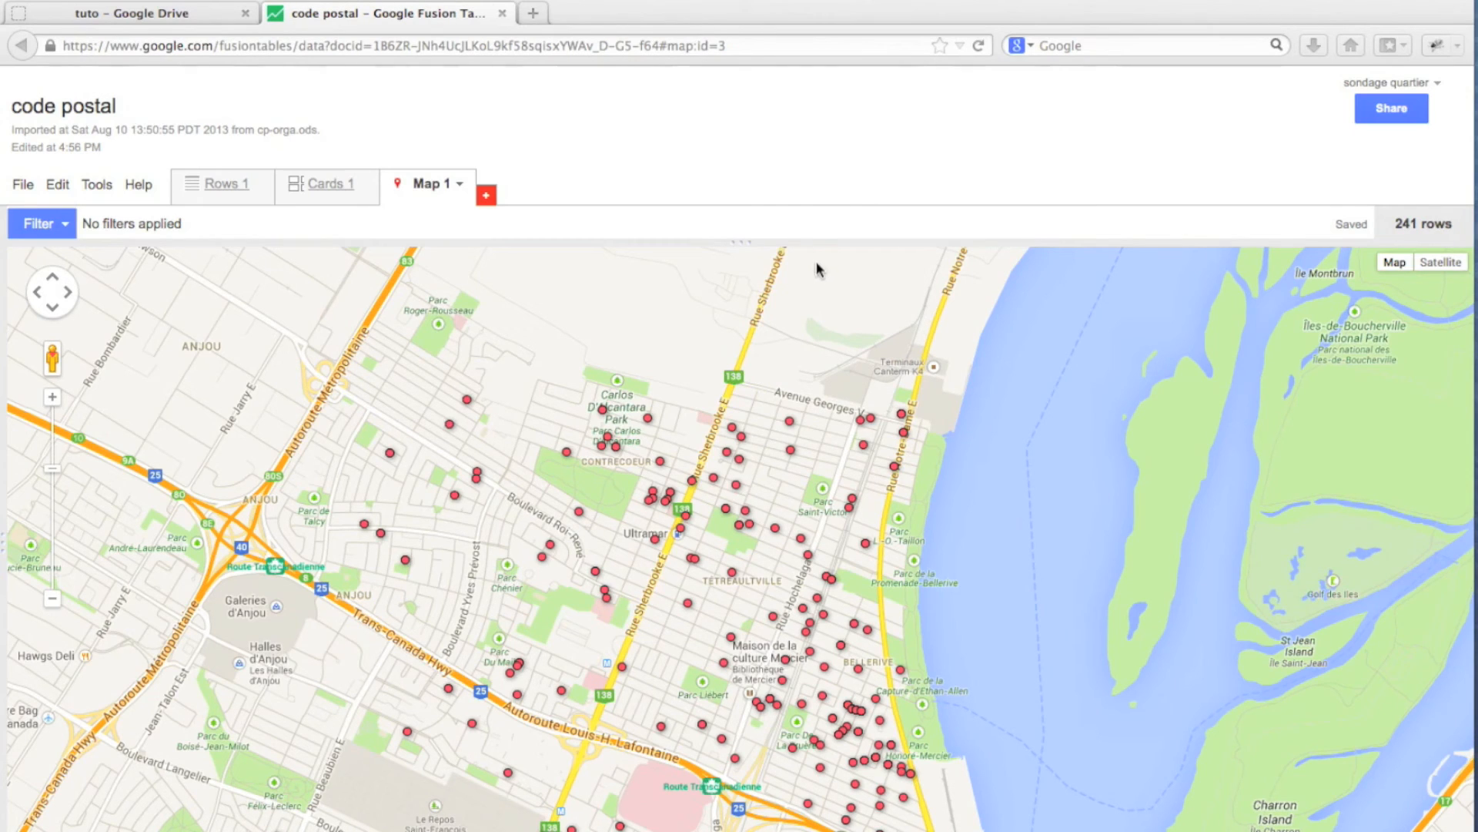
click(673, 505)
drag(660, 432, 743, 386)
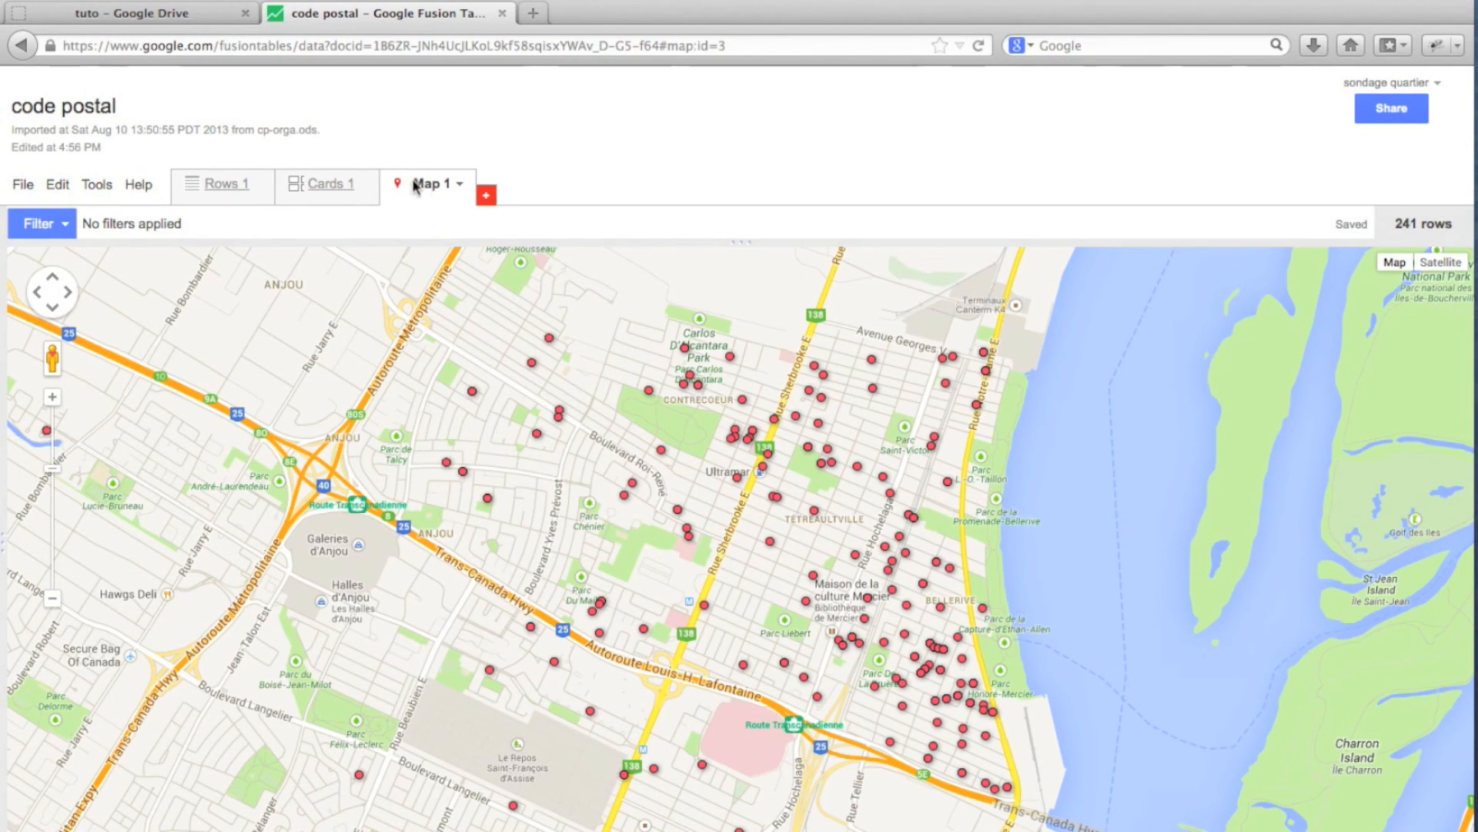
Review the postal codes in the row, card and map views and check which other layouts can be added
click(225, 191)
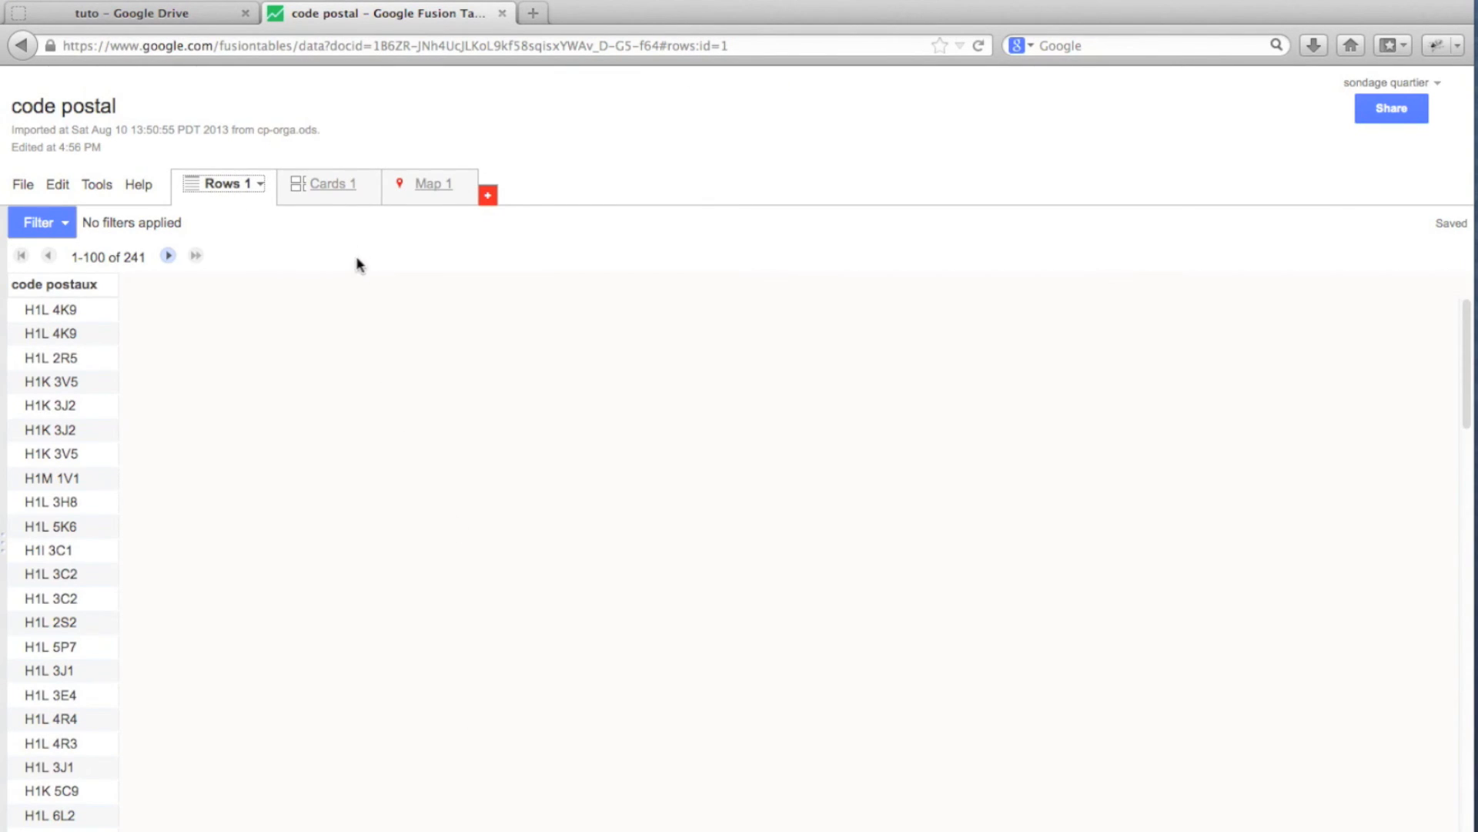
click(324, 194)
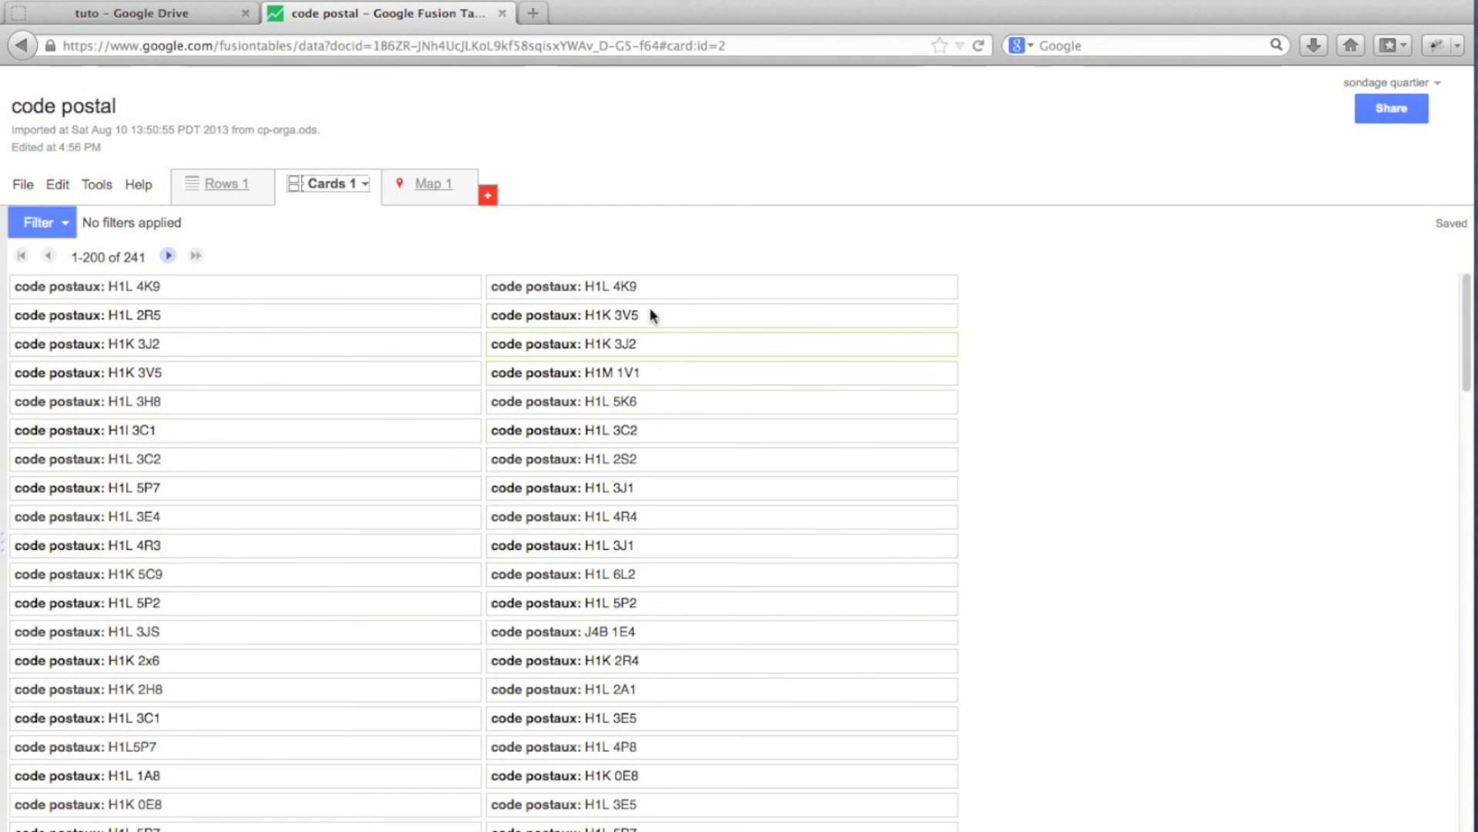
click(428, 188)
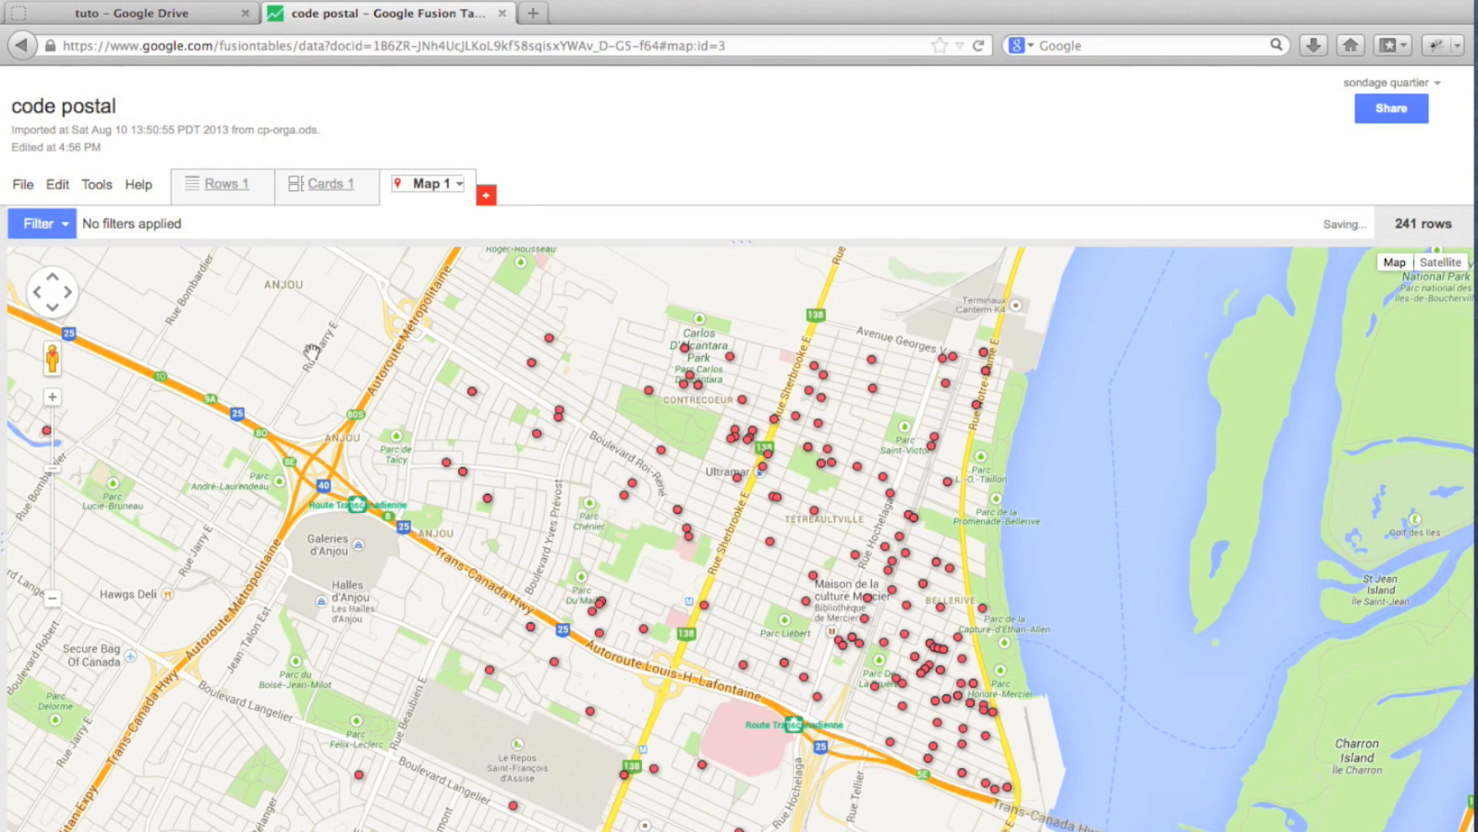
click(486, 195)
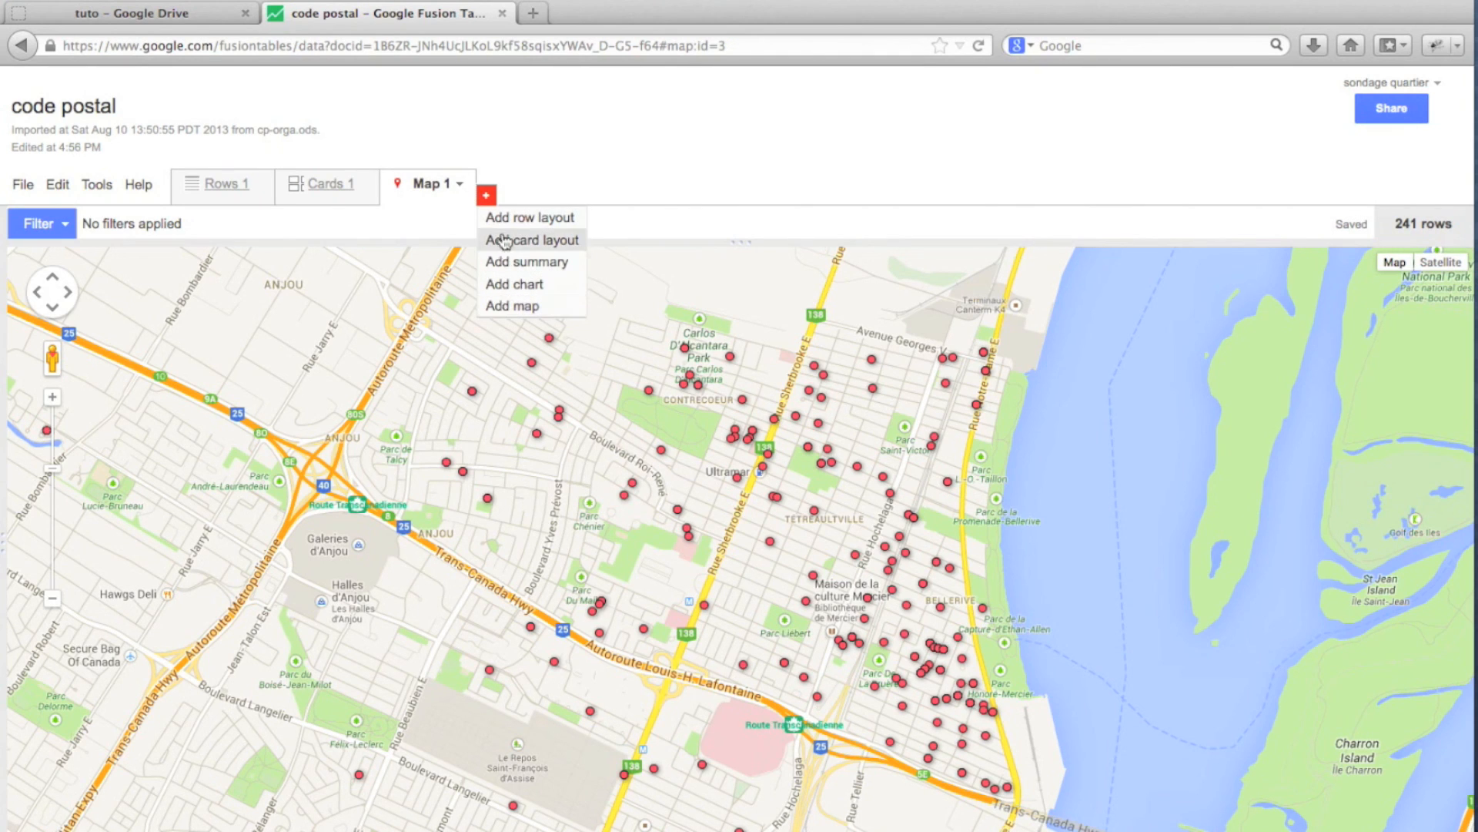
click(547, 169)
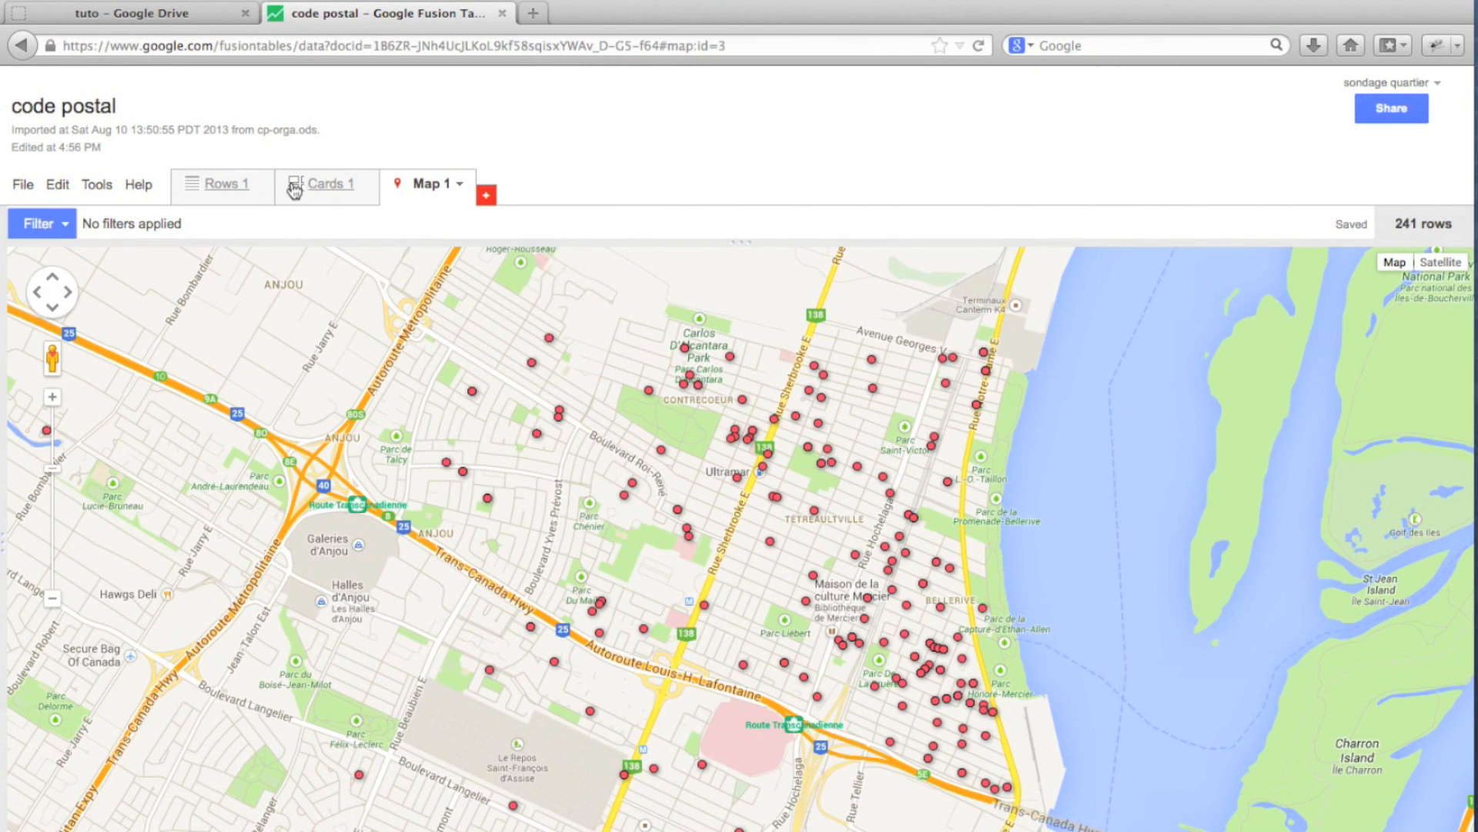
Add a new row to the table with a postal code in the code postaux field and save it
click(214, 181)
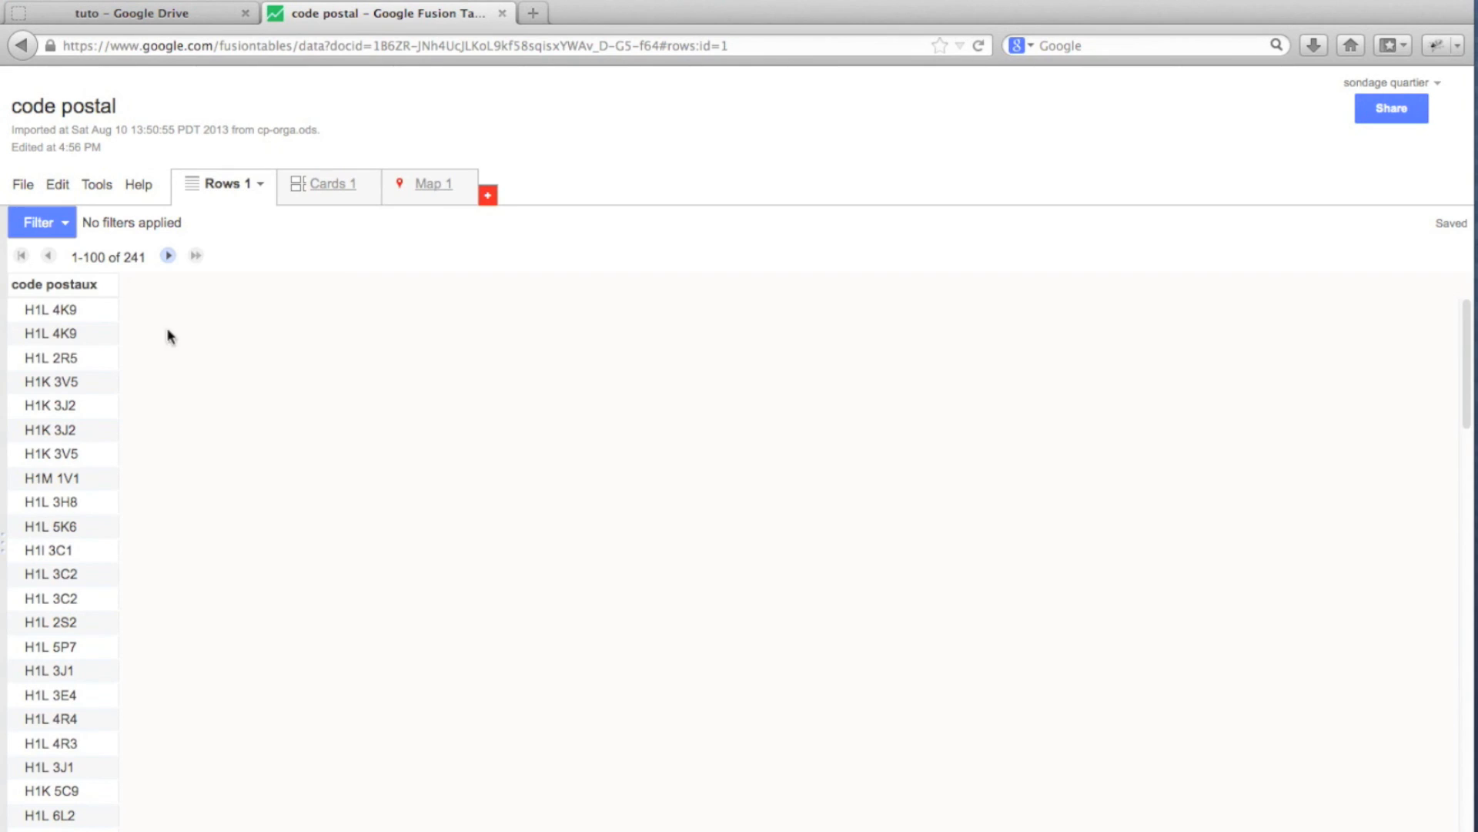
click(57, 184)
mouse_move(81, 181)
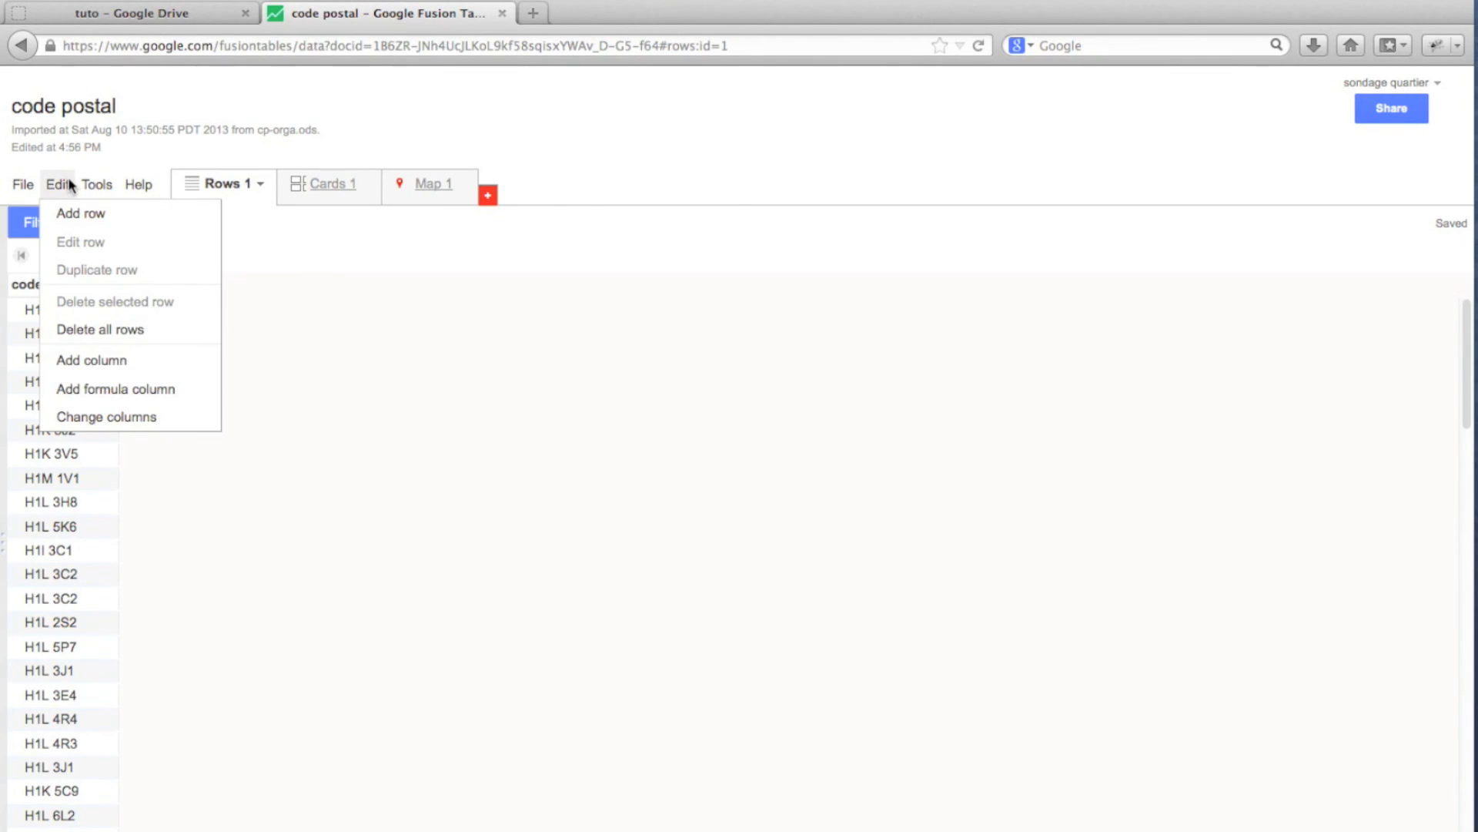
click(85, 215)
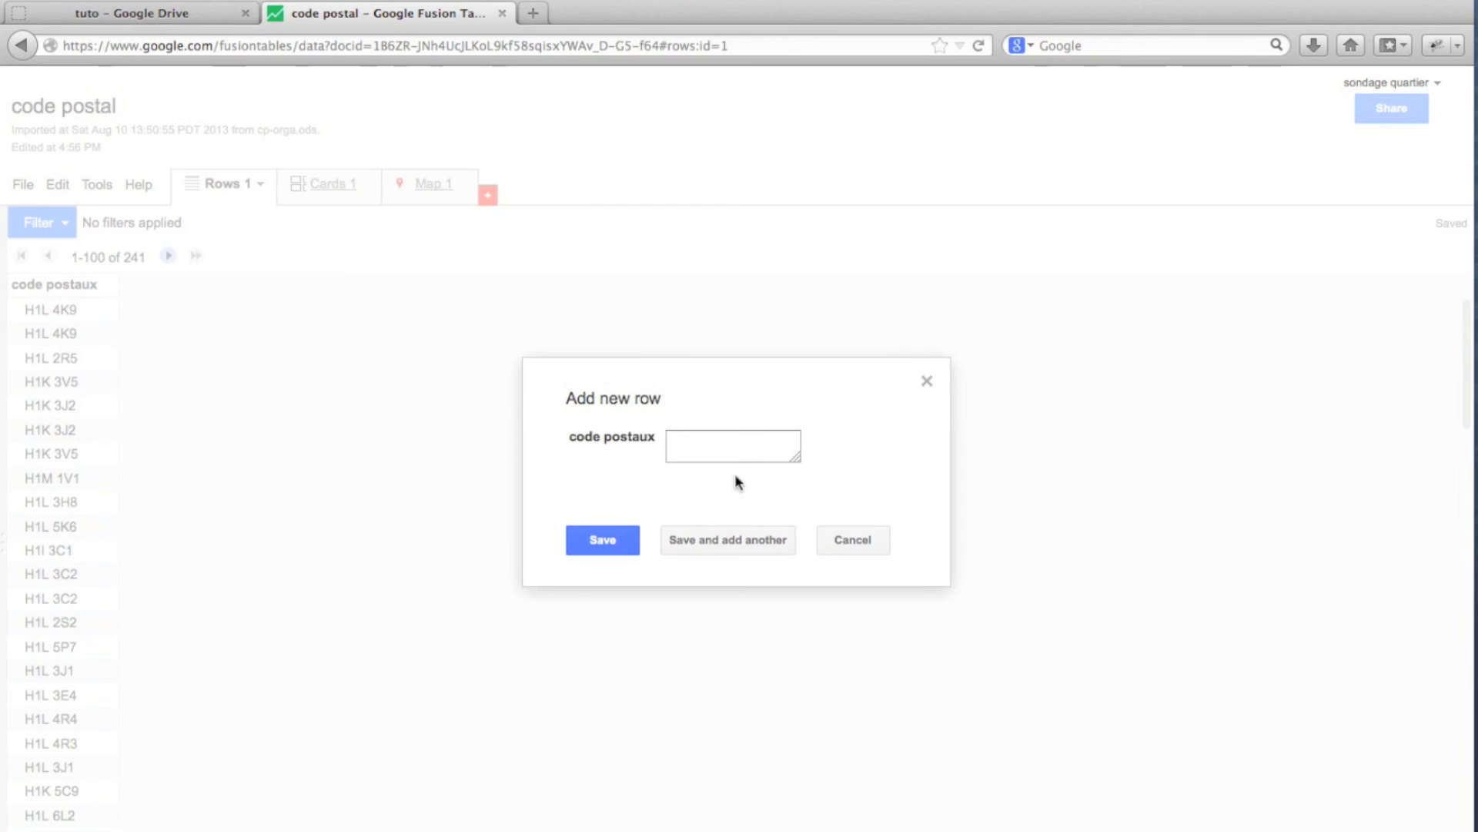
click(731, 451)
text(h1l5s9)
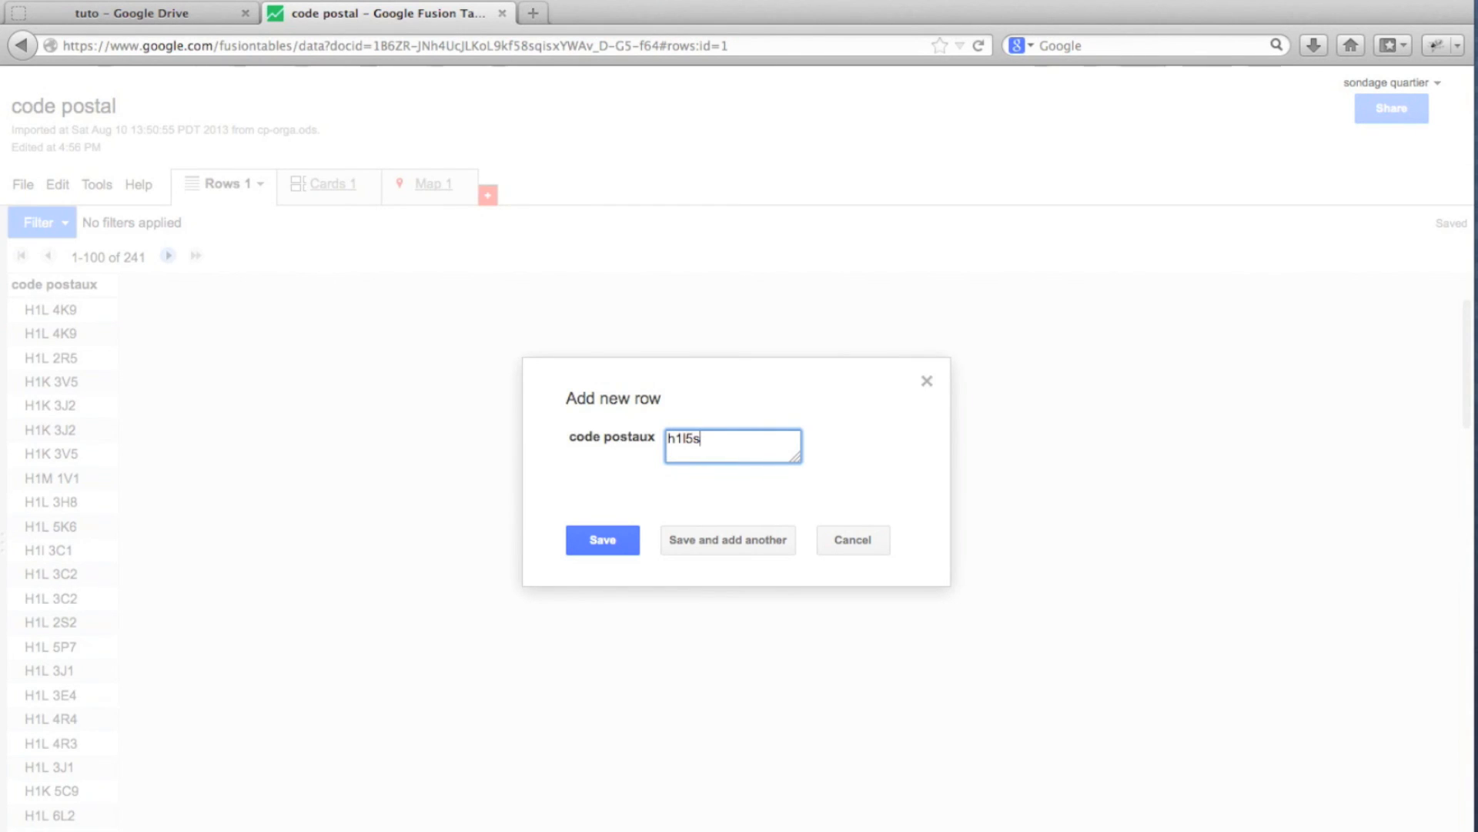
click(601, 537)
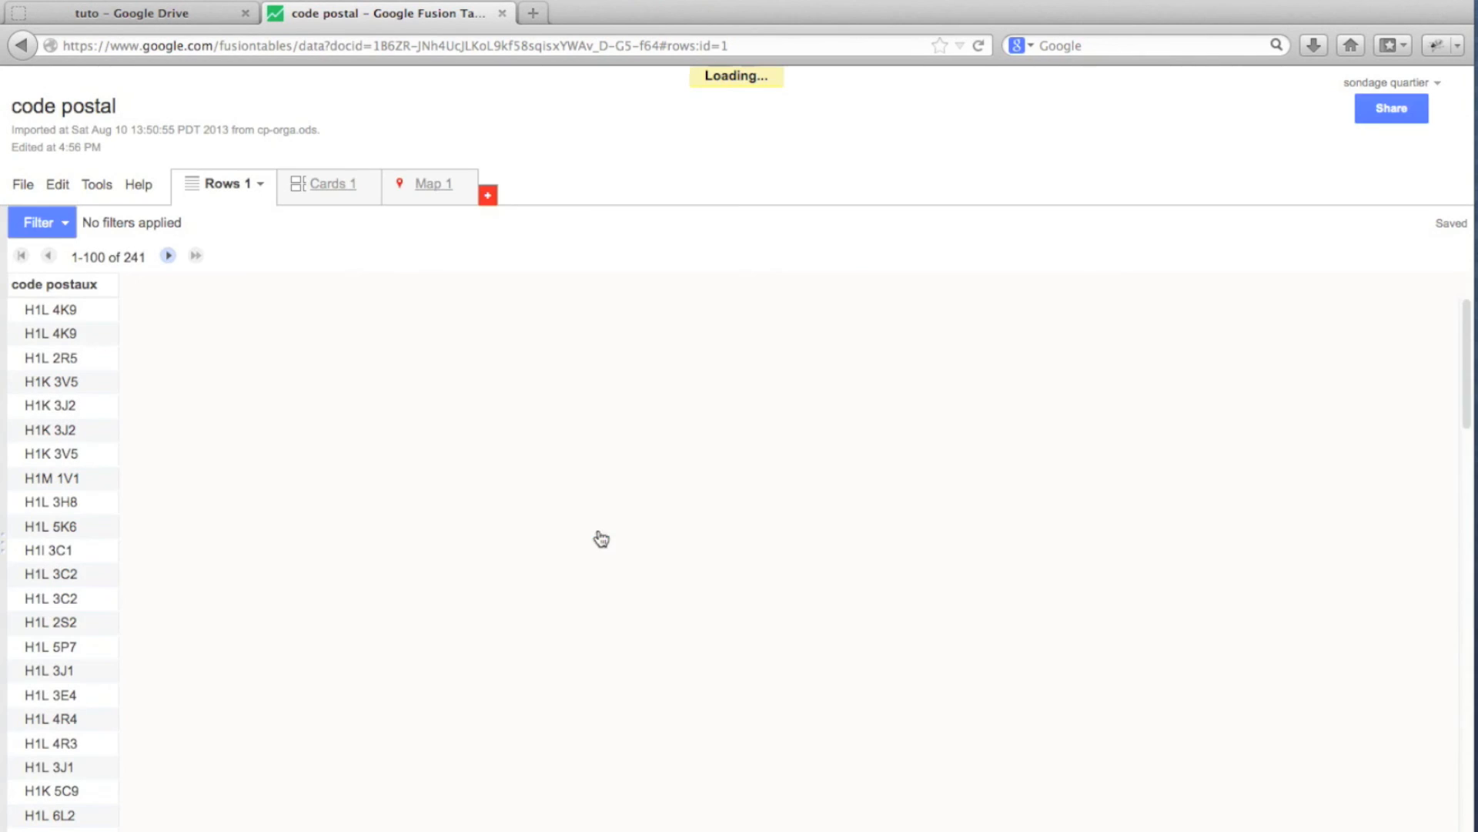
Return to the map of postal codes and reload the page to refresh the plotted points
click(426, 185)
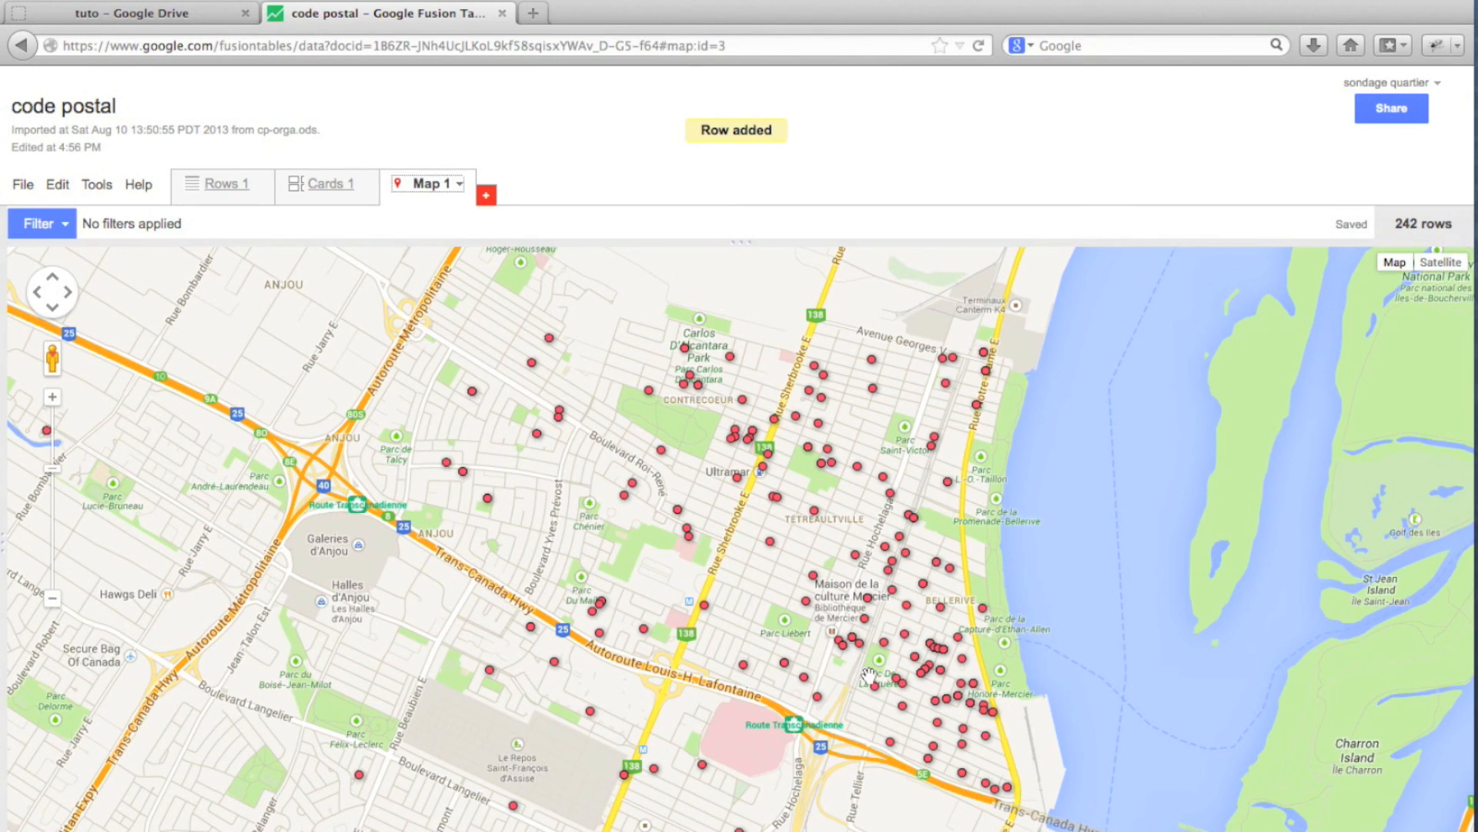
key(super+r)
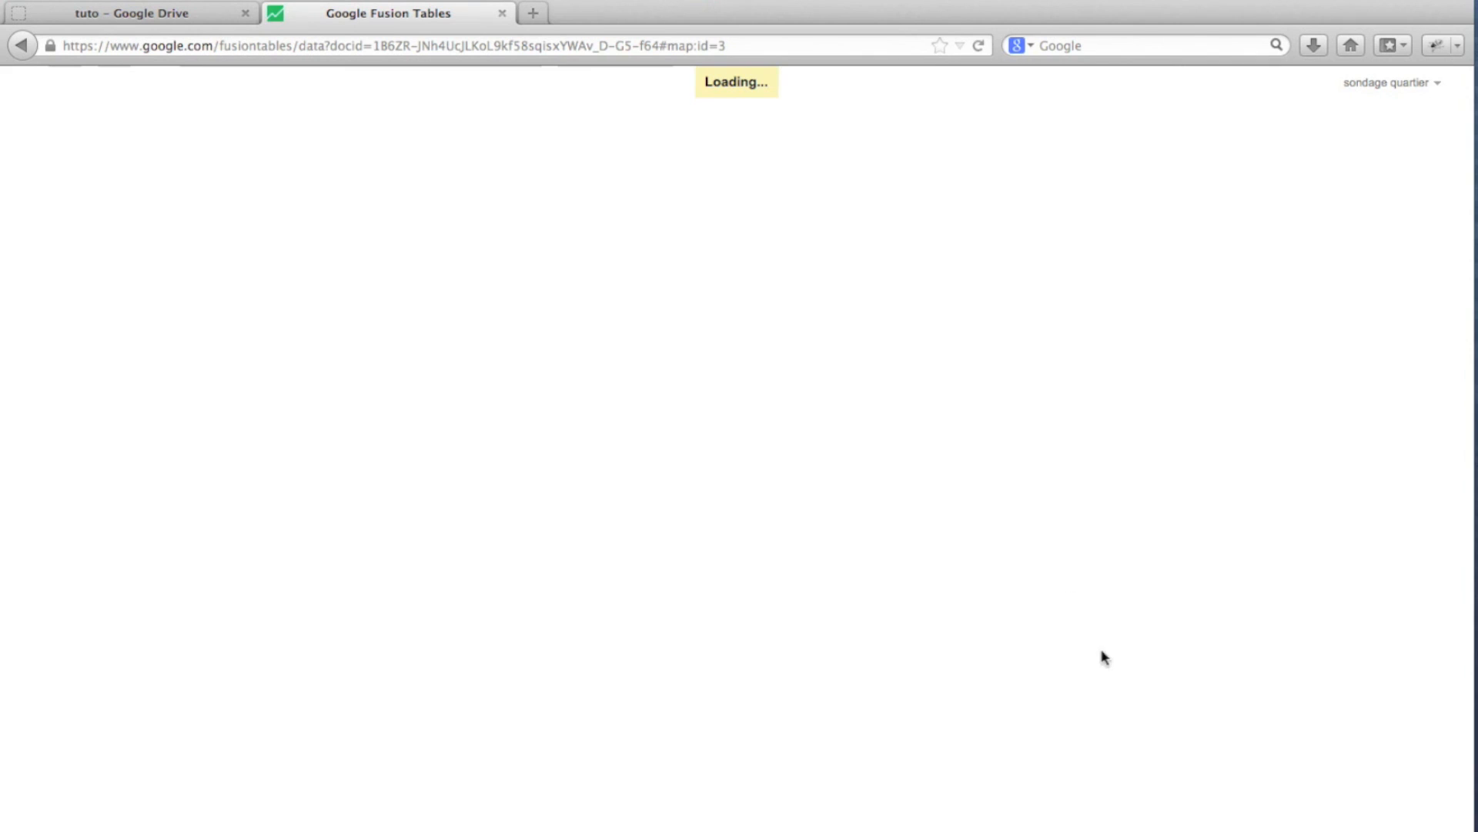